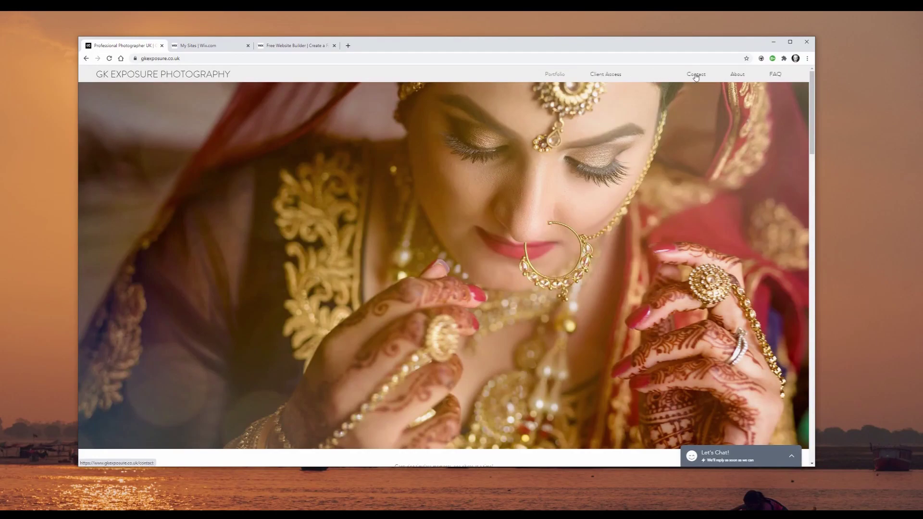
Browse the gkexposure.co.uk Videos page, then open the Client Access galleries in a new tab.
click(659, 76)
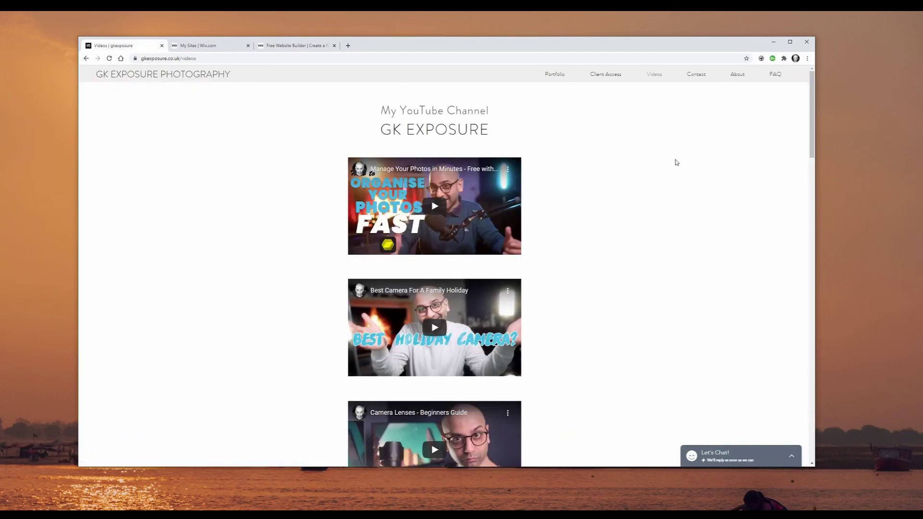
scroll(675, 160, down, 9)
scroll(702, 196, down, 2)
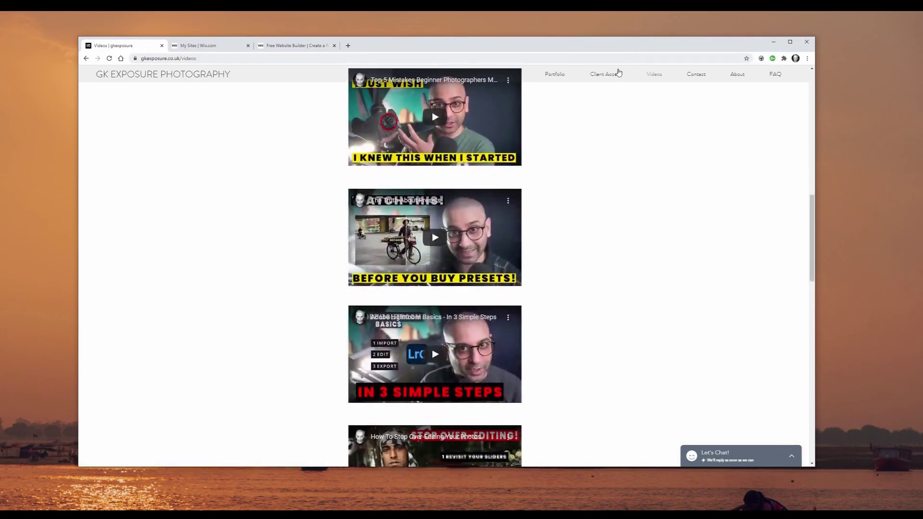
click(612, 75)
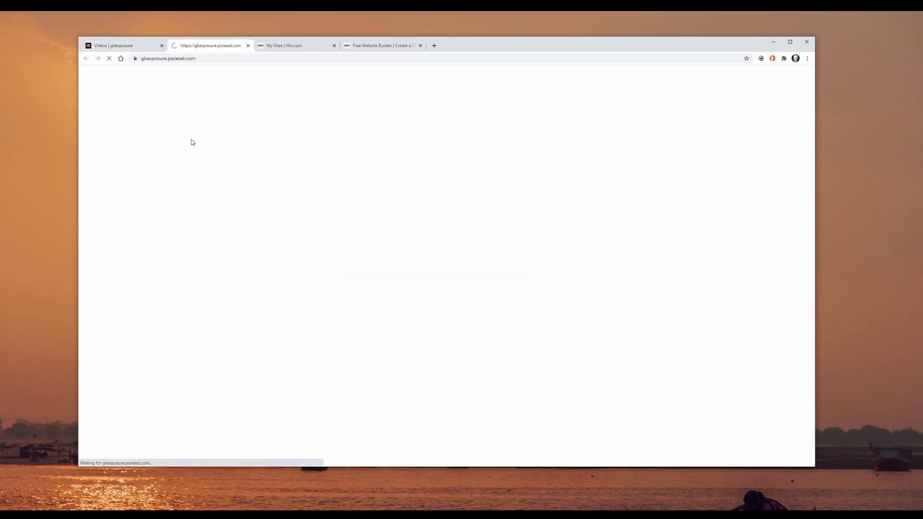
Scroll through the Pixieset client gallery grid, then close that tab to return to the GK Exposure homepage.
scroll(524, 207, down, 4)
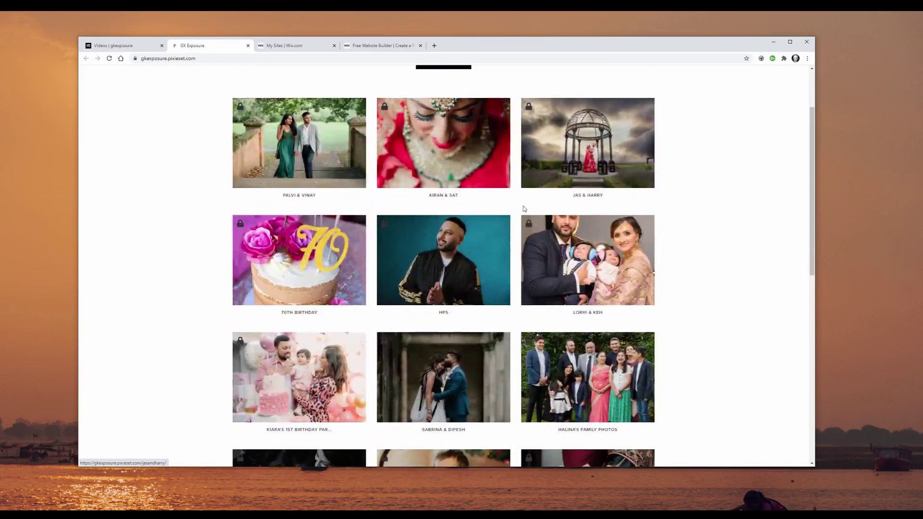
scroll(522, 216, down, 5)
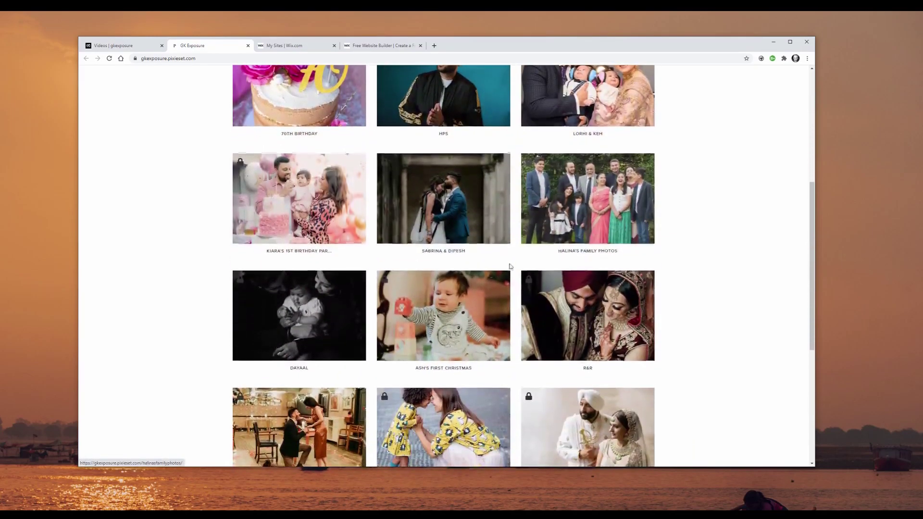
scroll(452, 255, down, 2)
scroll(308, 195, up, 7)
scroll(308, 196, up, 5)
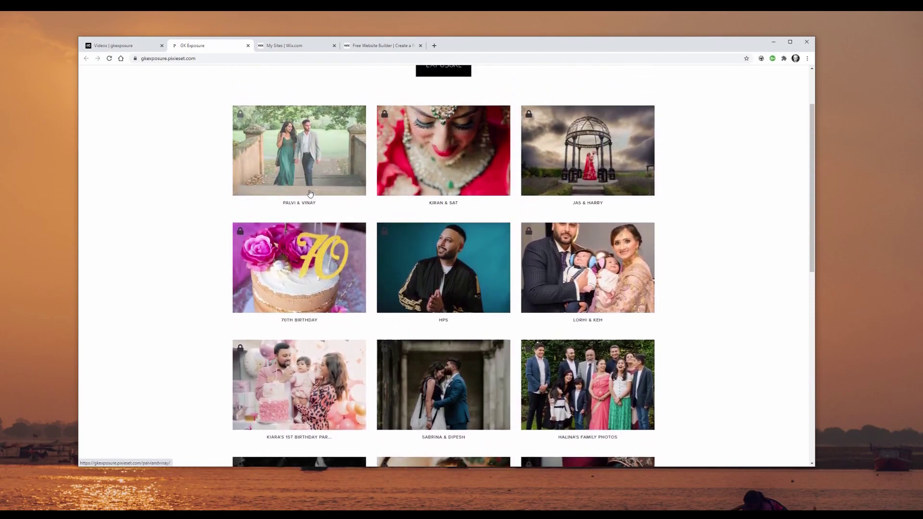
click(249, 46)
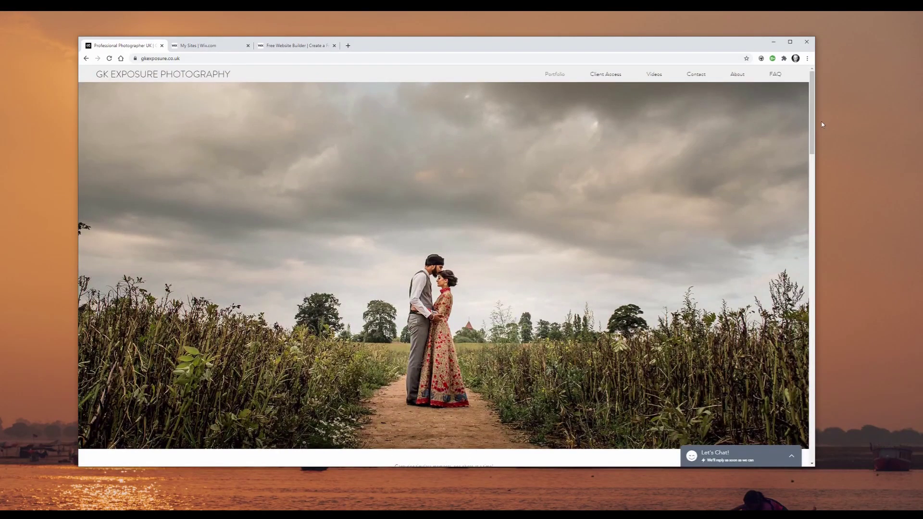
scroll(378, 234, down, 5)
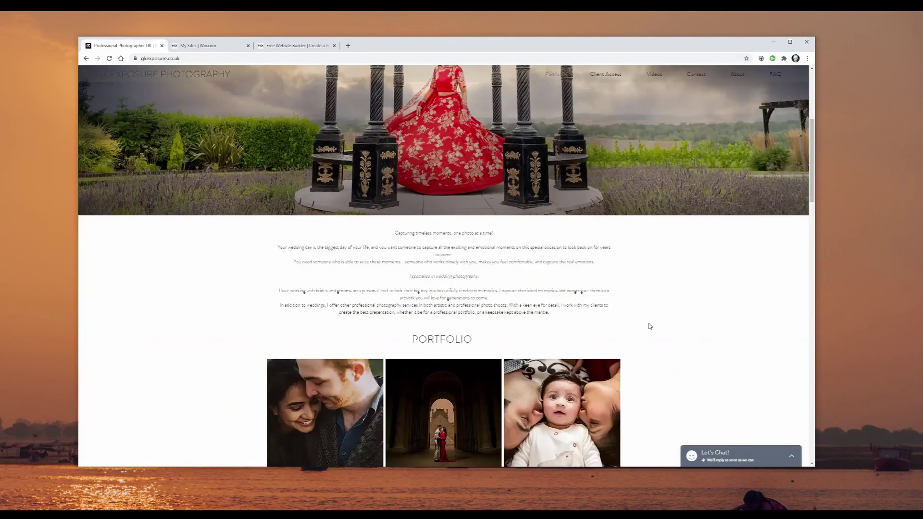
scroll(326, 309, down, 2)
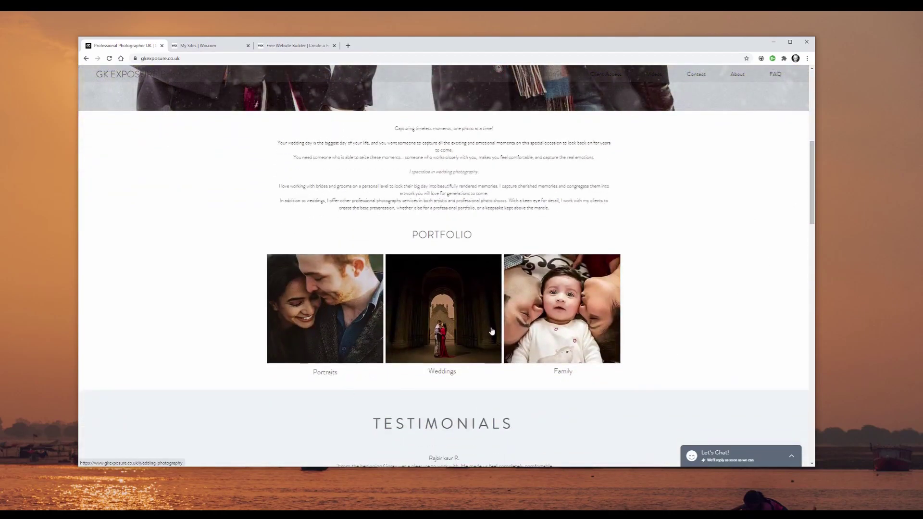
drag(811, 213, 787, 426)
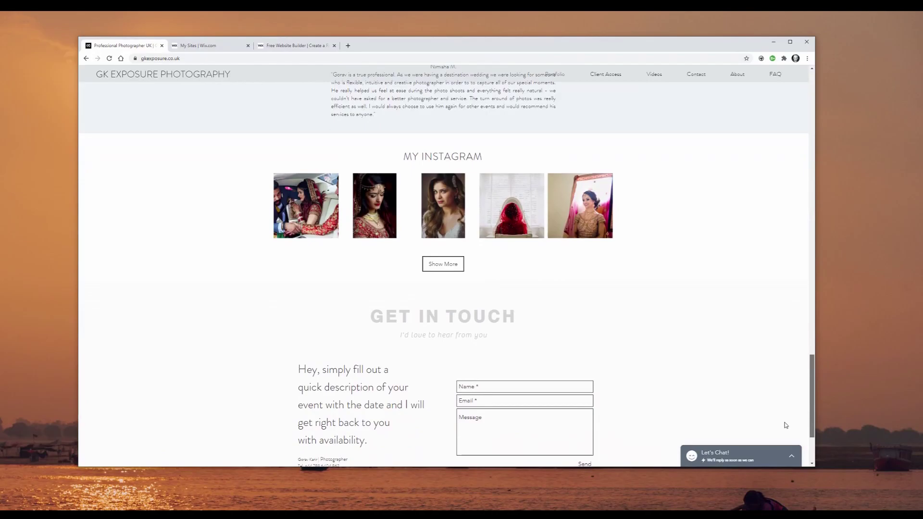
click(454, 270)
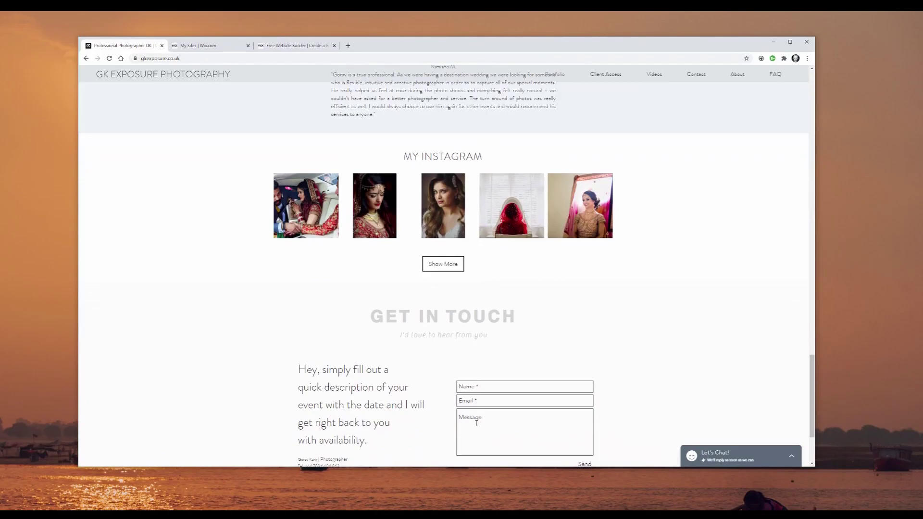
drag(812, 306, 801, 161)
click(440, 333)
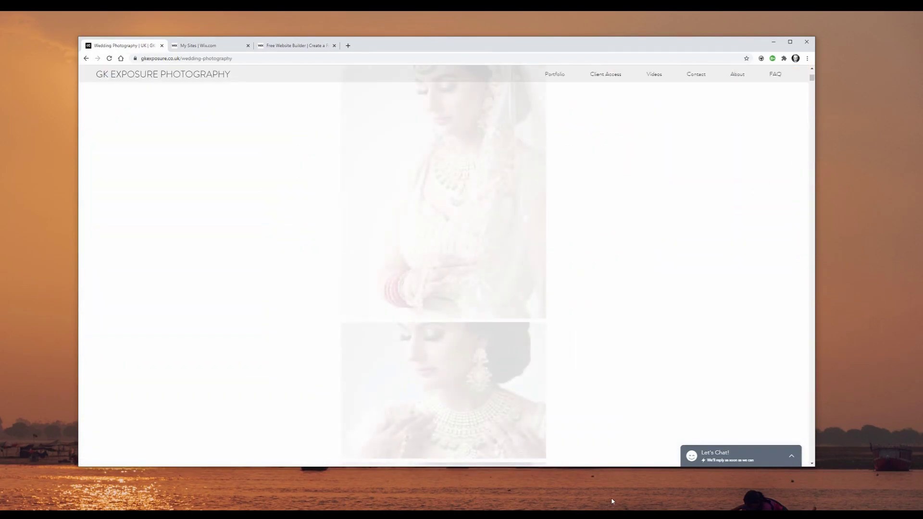
drag(272, 140, 592, 188)
click(677, 178)
drag(813, 78, 814, 204)
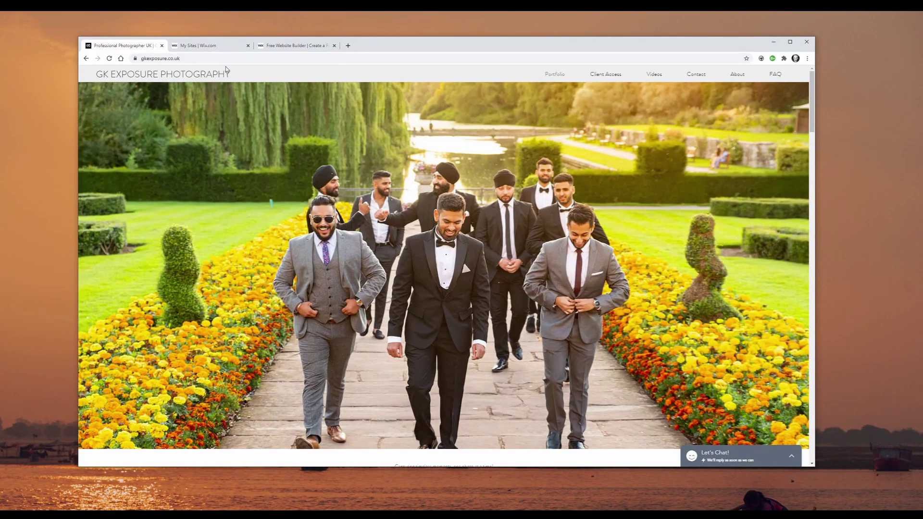
From My Sites, open the gkexposure site in the Wix Editor.
click(218, 46)
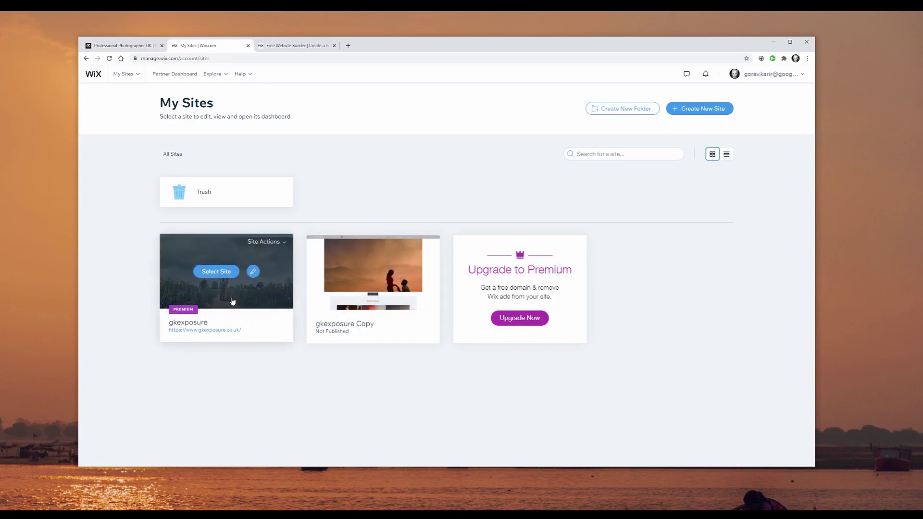
click(254, 272)
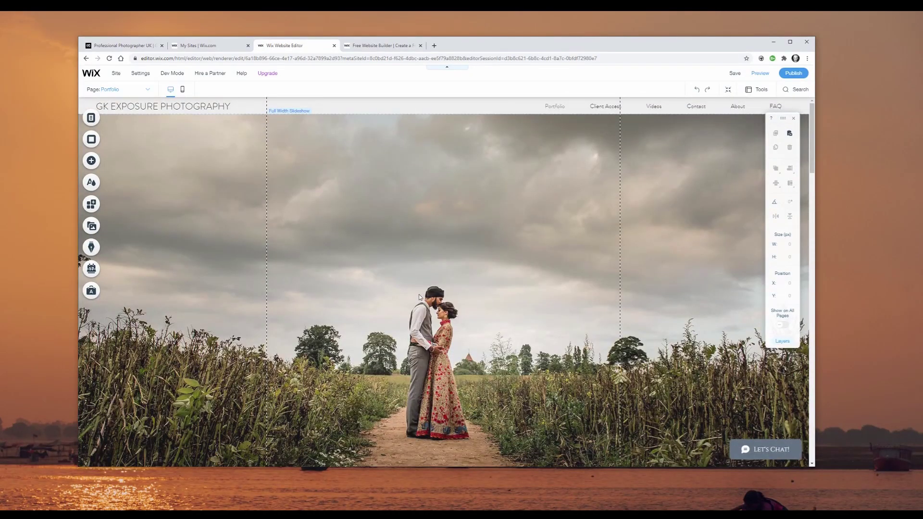
Go to the Weddings page through Menus & Pages and select its Pro Gallery of wedding photos.
click(92, 119)
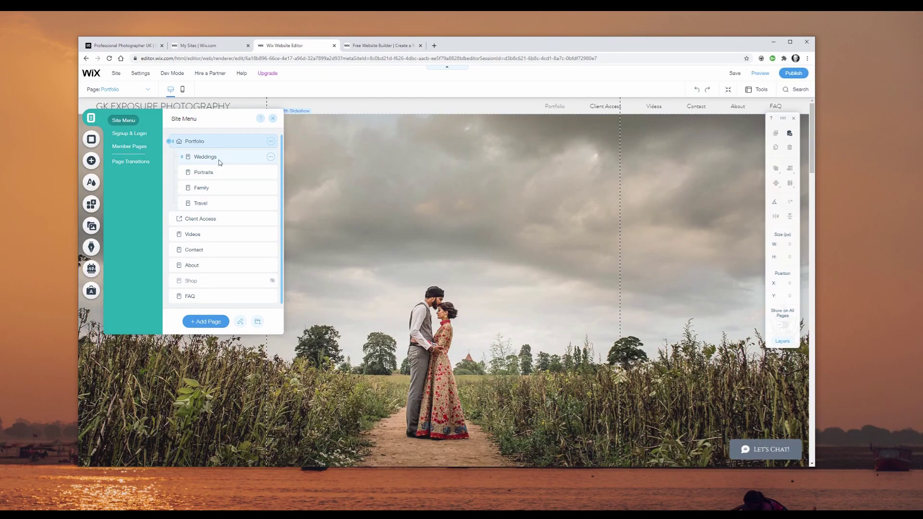
click(218, 157)
click(620, 337)
click(483, 377)
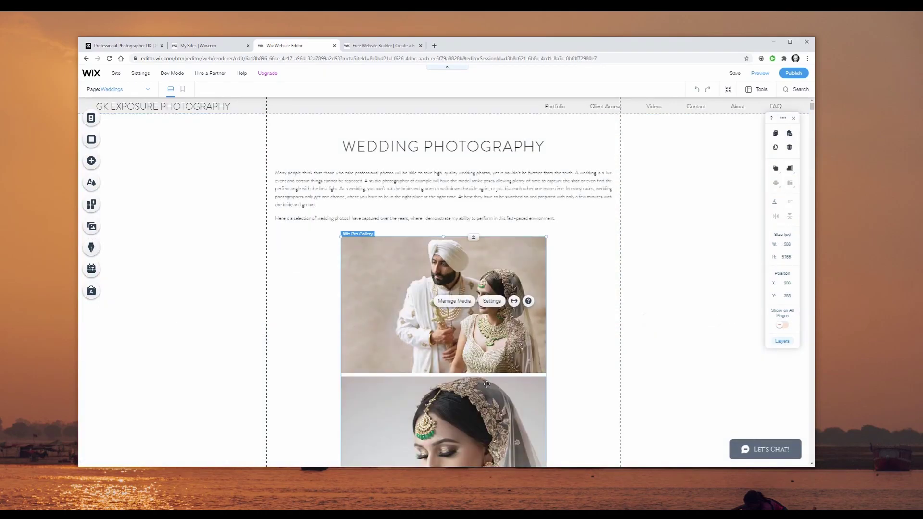
Browse the Weddings folder to the Amy & Mark-2 photo, then close the gallery organiser without adding anything.
click(455, 302)
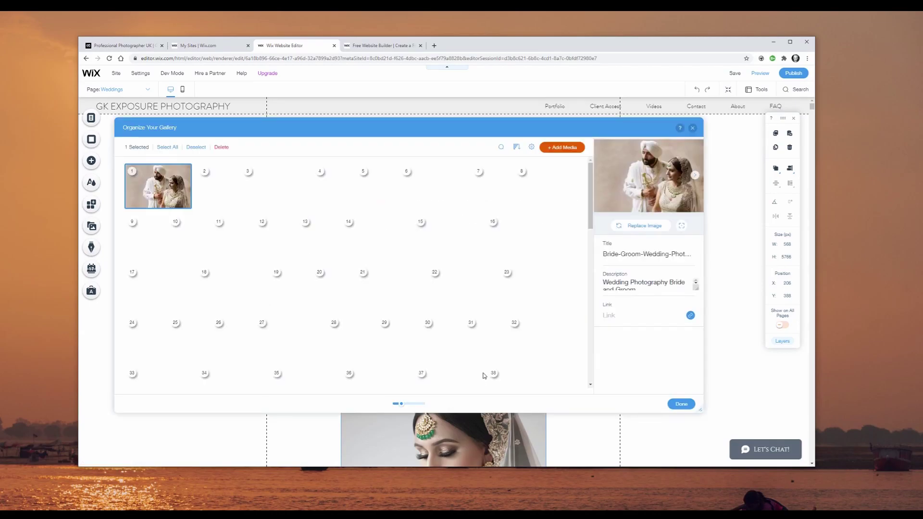
click(558, 152)
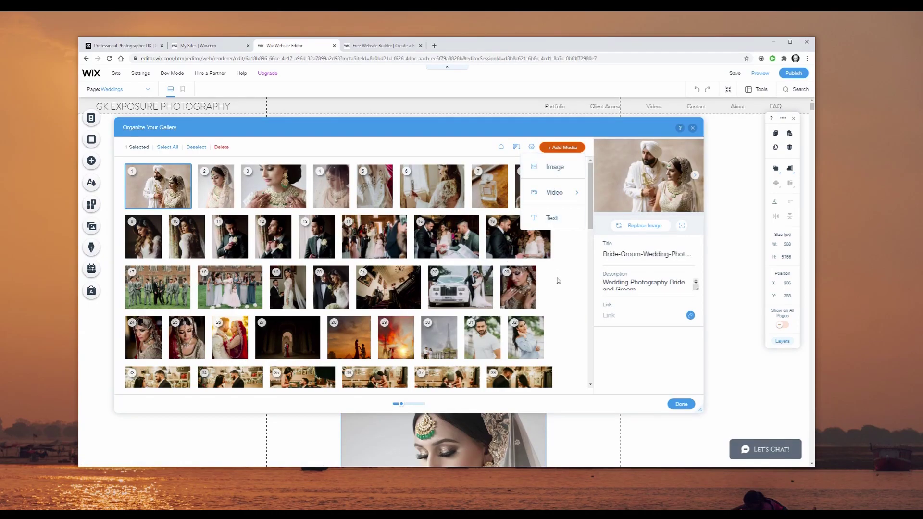
click(562, 215)
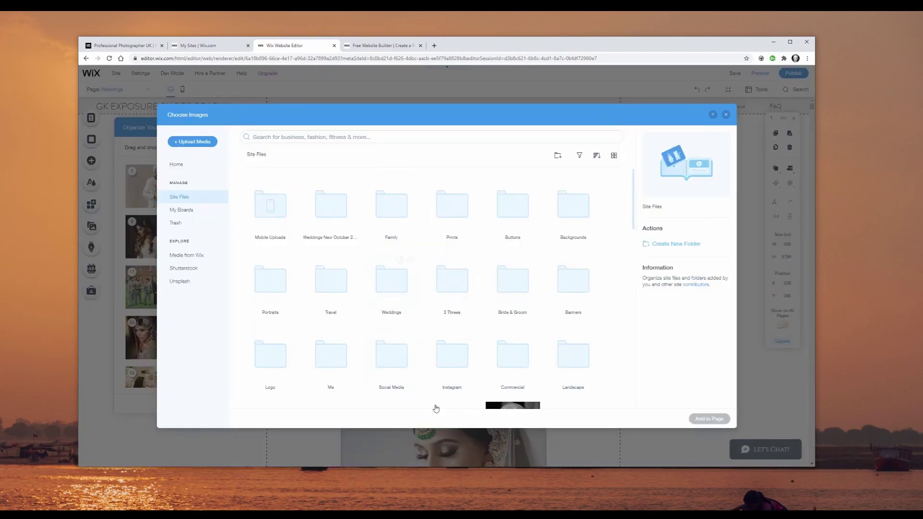
double_click(397, 284)
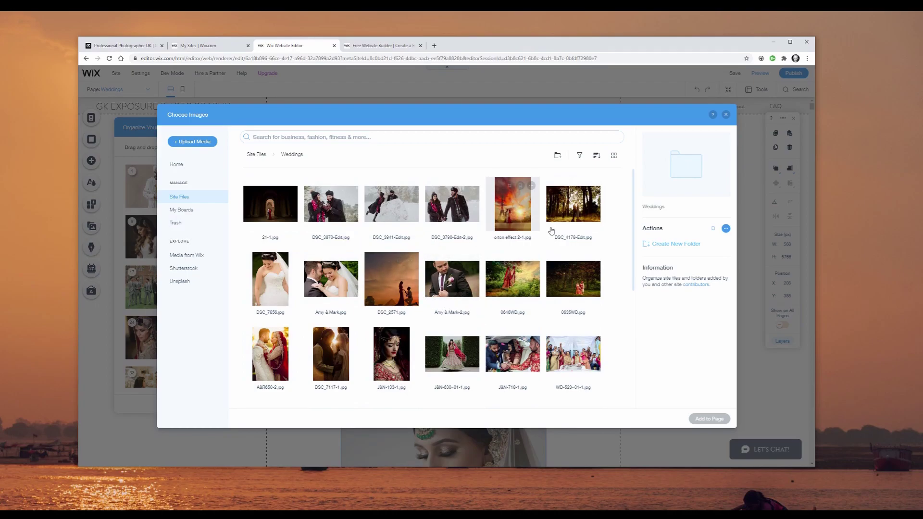
click(460, 284)
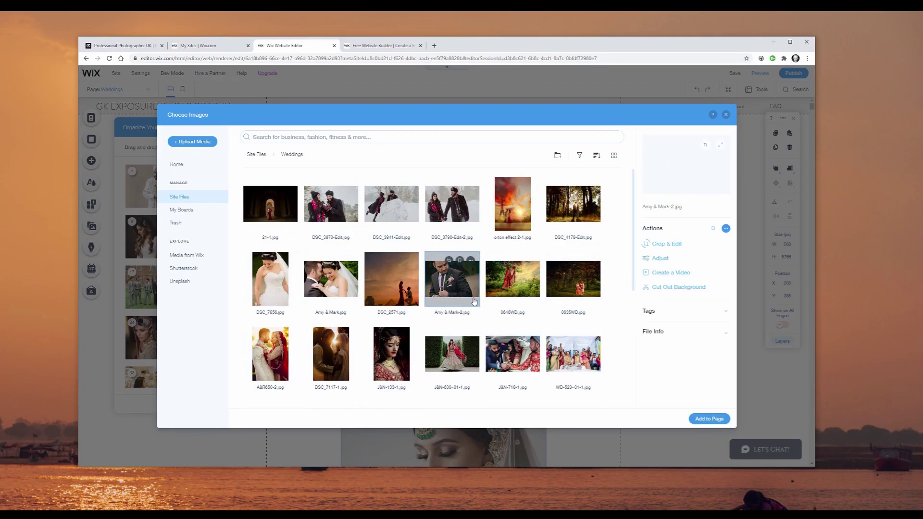
click(727, 115)
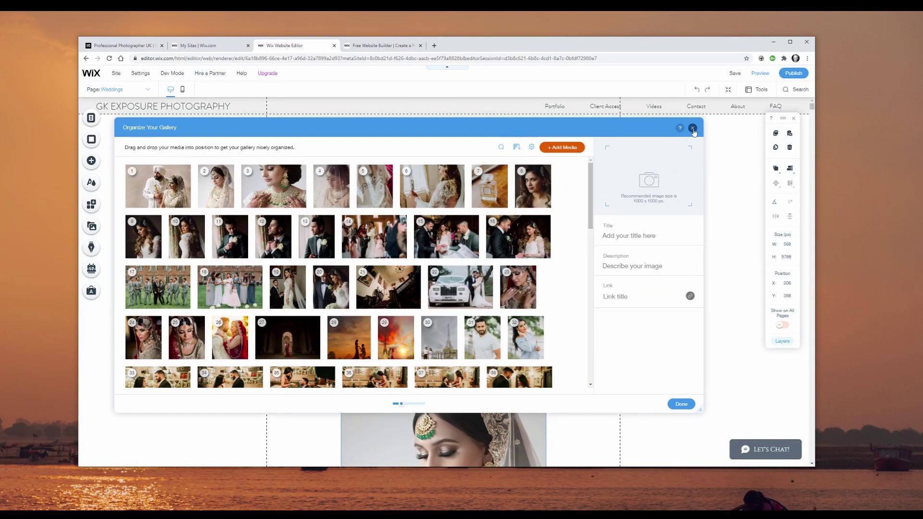
click(693, 128)
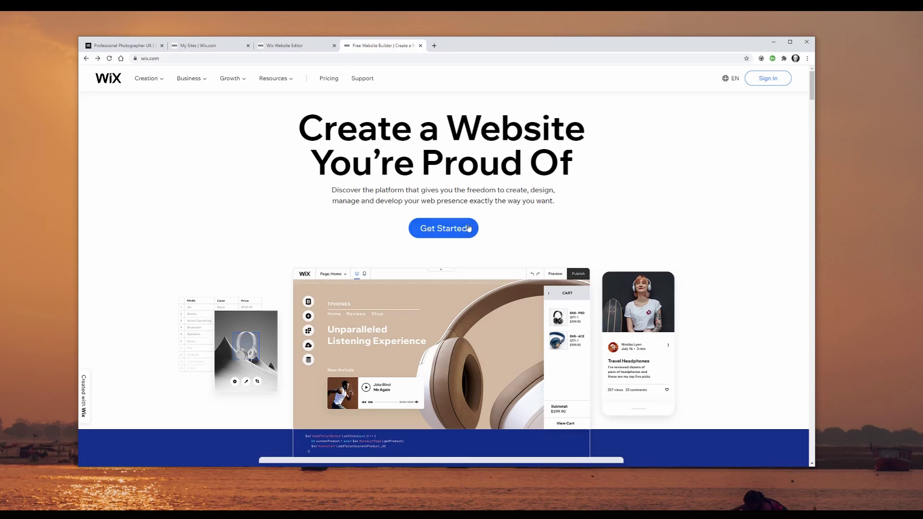
Start creating a website and log in to Wix with a Facebook account.
click(442, 235)
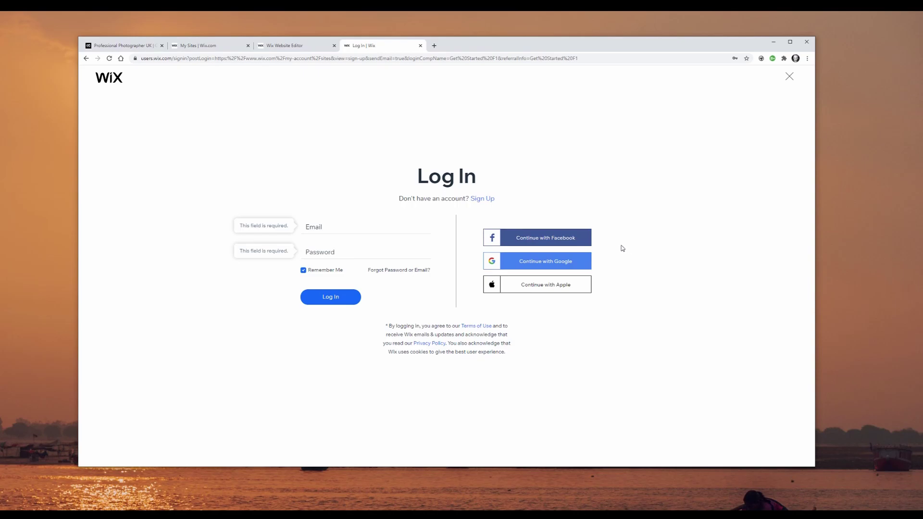
click(566, 244)
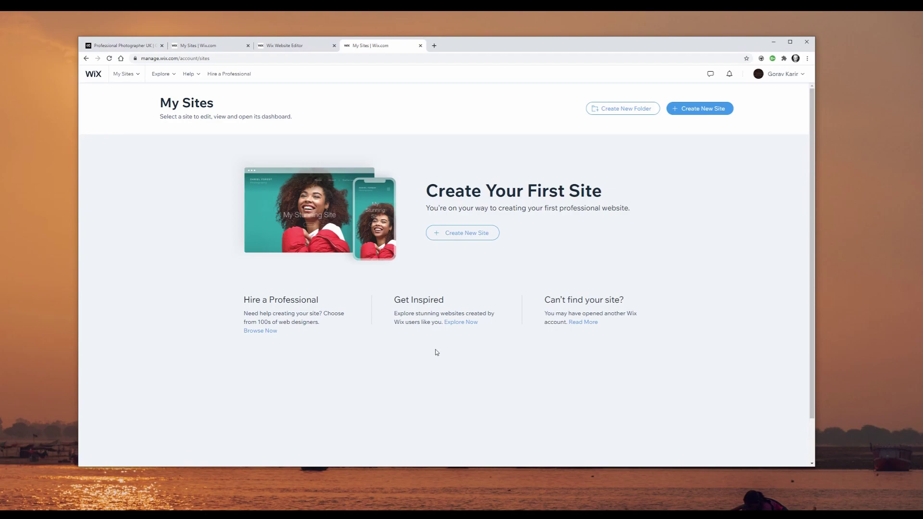
Browse Wix's example websites and look through a photographer's Beauty gallery for inspiration.
click(457, 327)
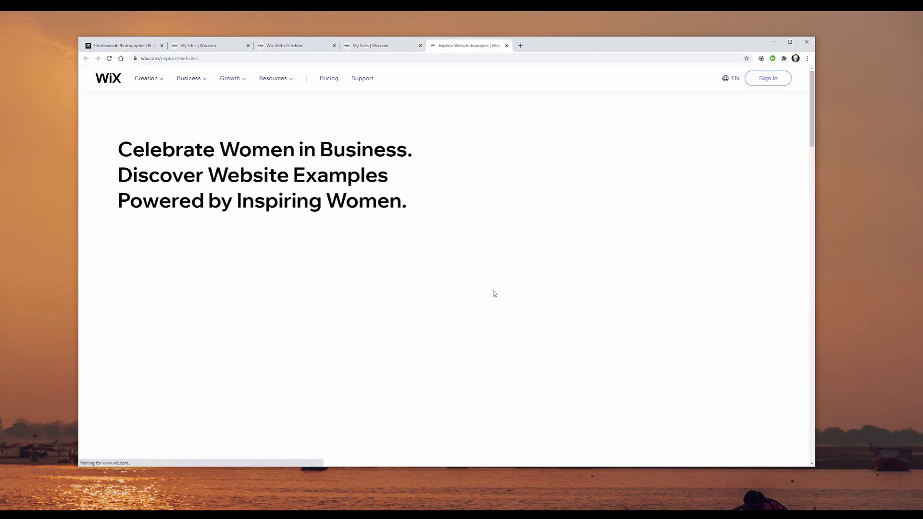
scroll(623, 421, down, 3)
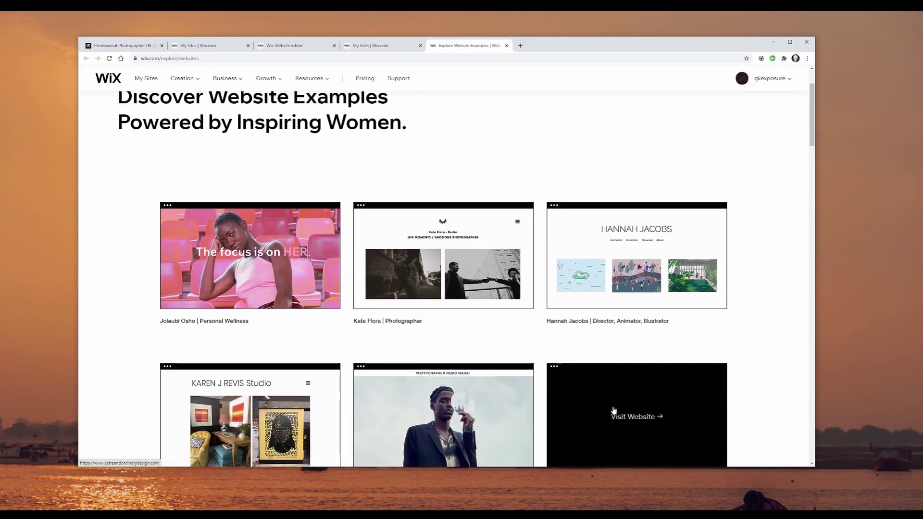
scroll(610, 409, down, 3)
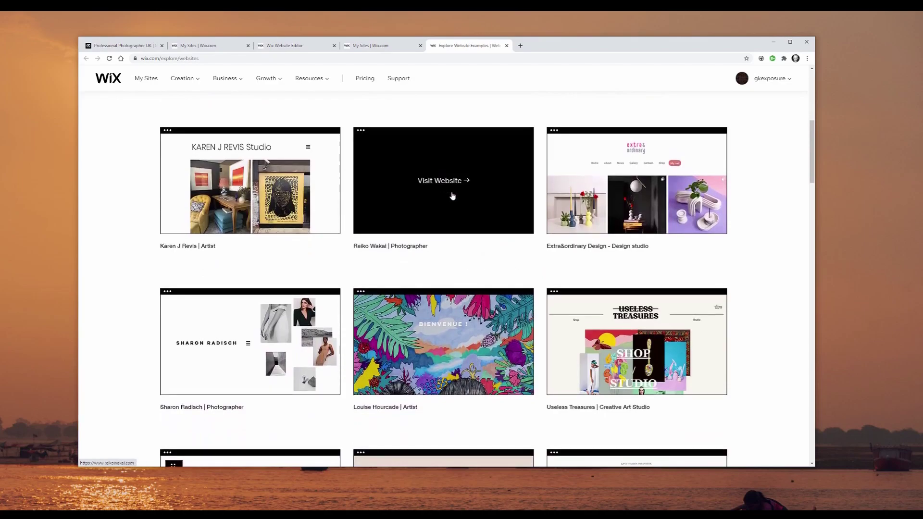
click(459, 190)
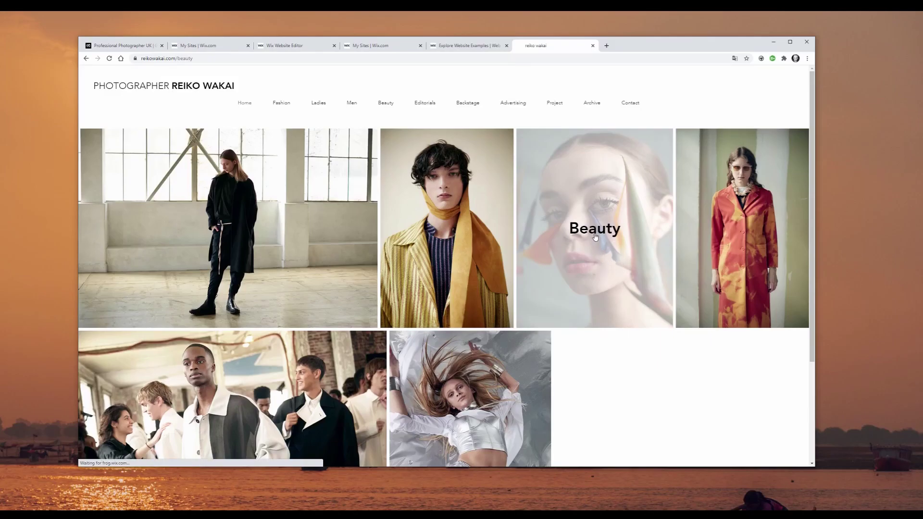
click(595, 236)
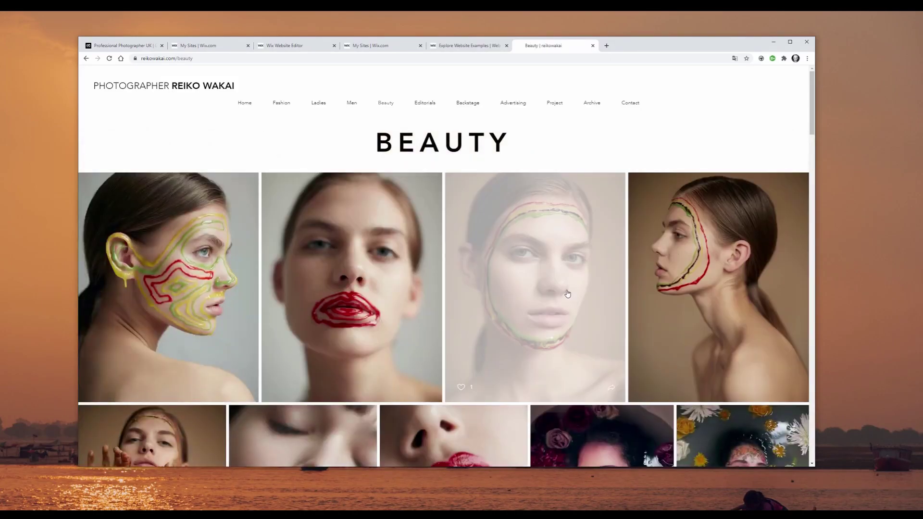
scroll(568, 294, down, 15)
scroll(603, 326, down, 5)
Close the example site tabs and start creating a new site.
key(alt+Left)
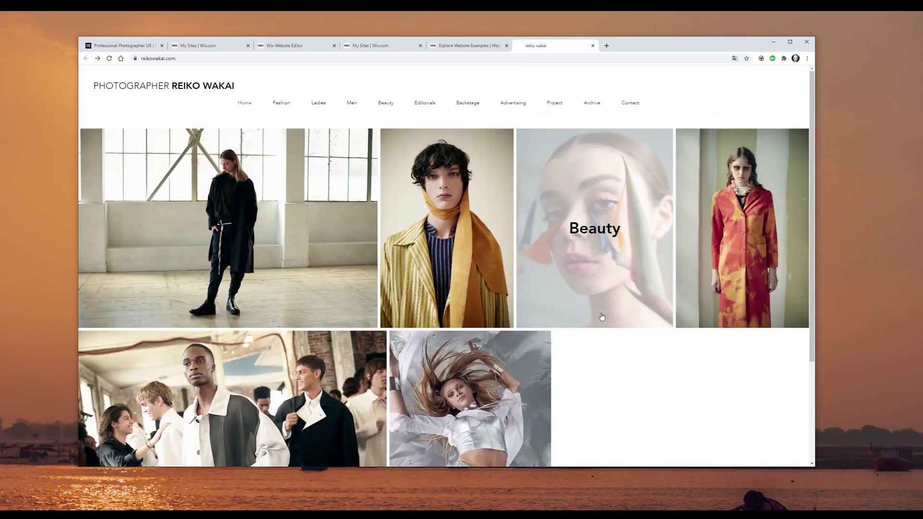
key(ctrl+w)
key(ctrl+w)
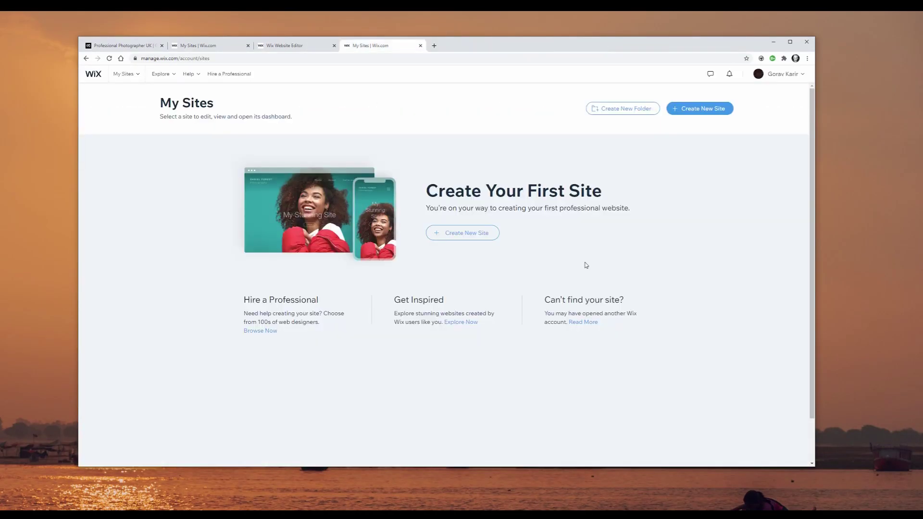
click(474, 239)
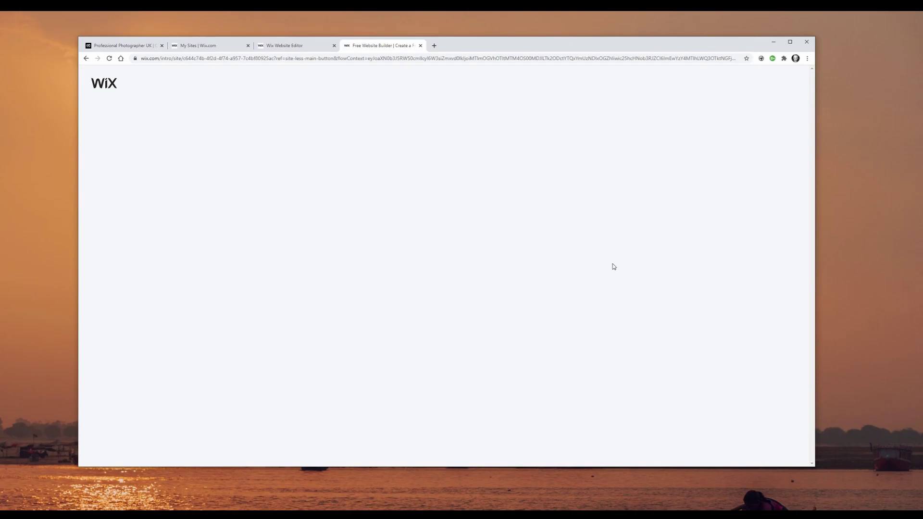
Choose Photography as the site type and preview the dark portrait photographer template's full demo.
click(299, 264)
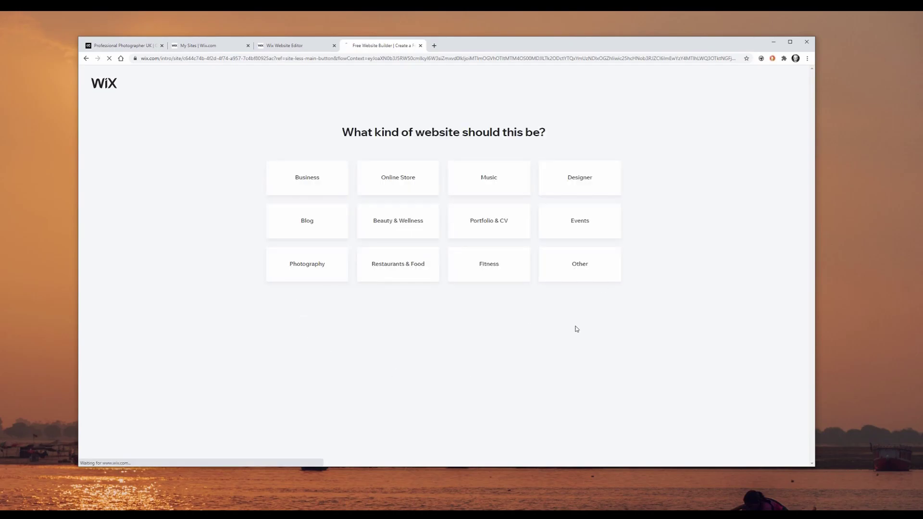
scroll(476, 349, down, 1)
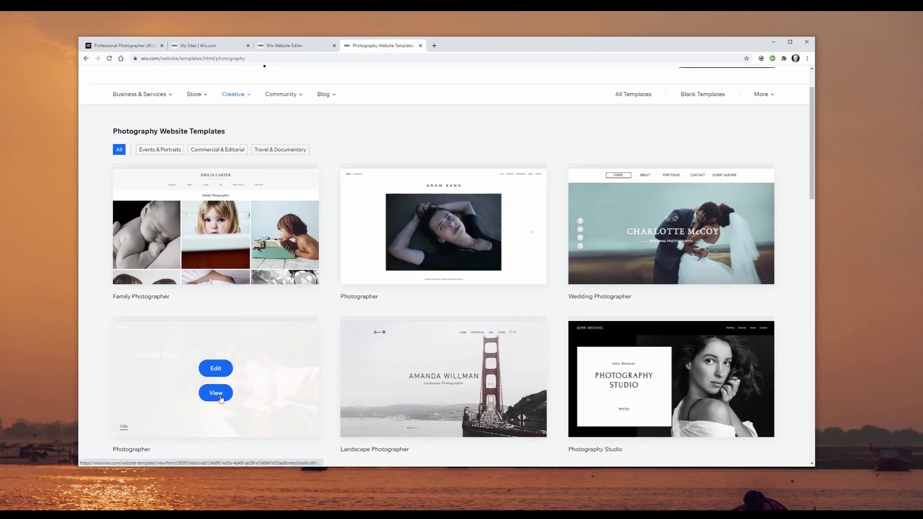
click(216, 393)
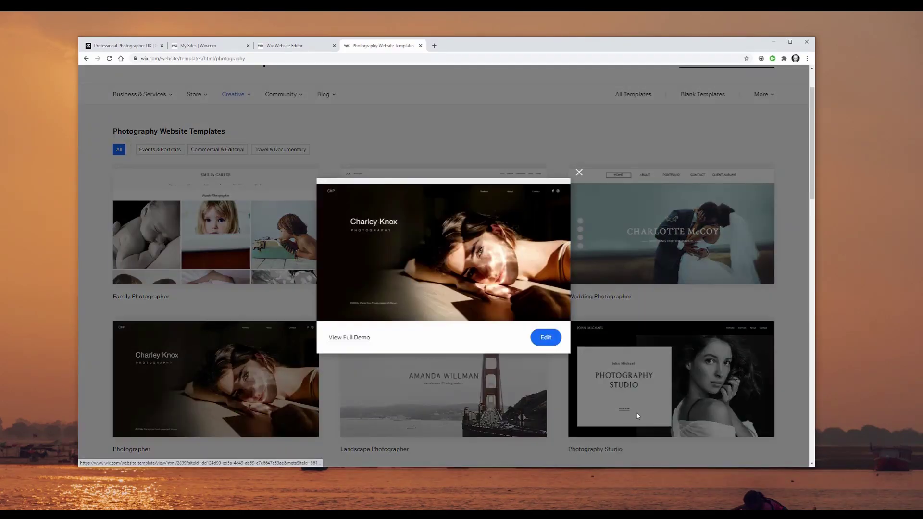
click(364, 338)
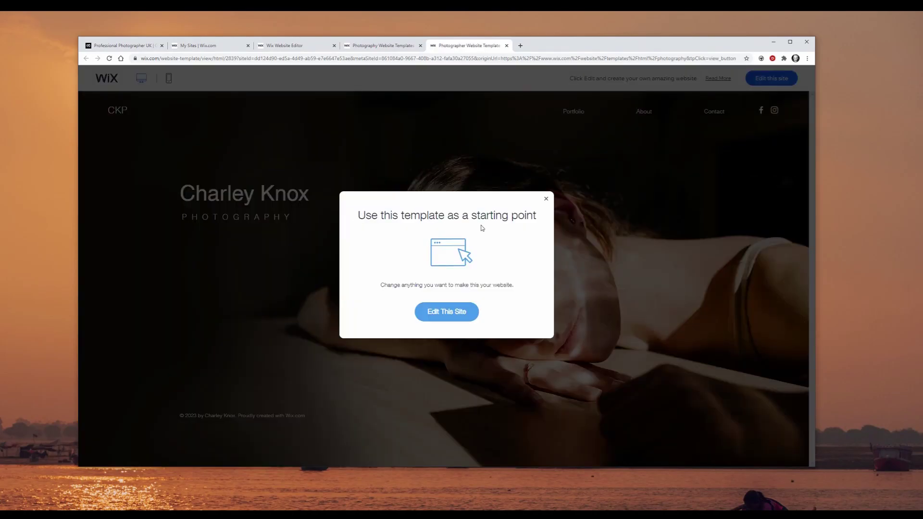
click(546, 199)
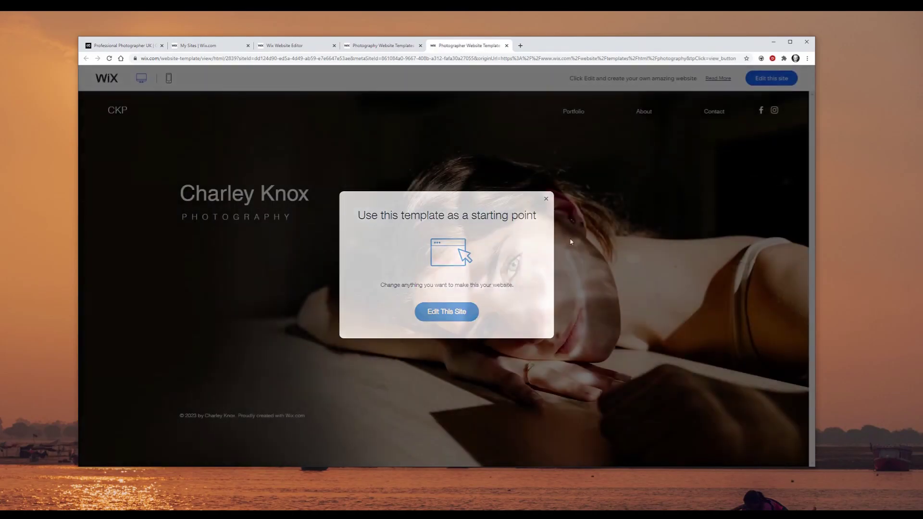
scroll(604, 284, down, 8)
scroll(602, 288, up, 2)
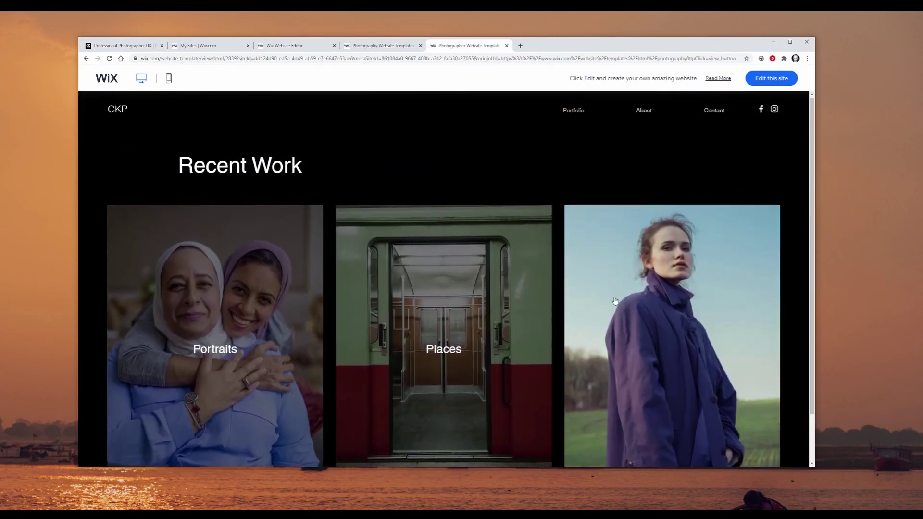
click(508, 46)
On the next page of photography templates, start editing the Photographer Portfolio template.
scroll(529, 289, down, 15)
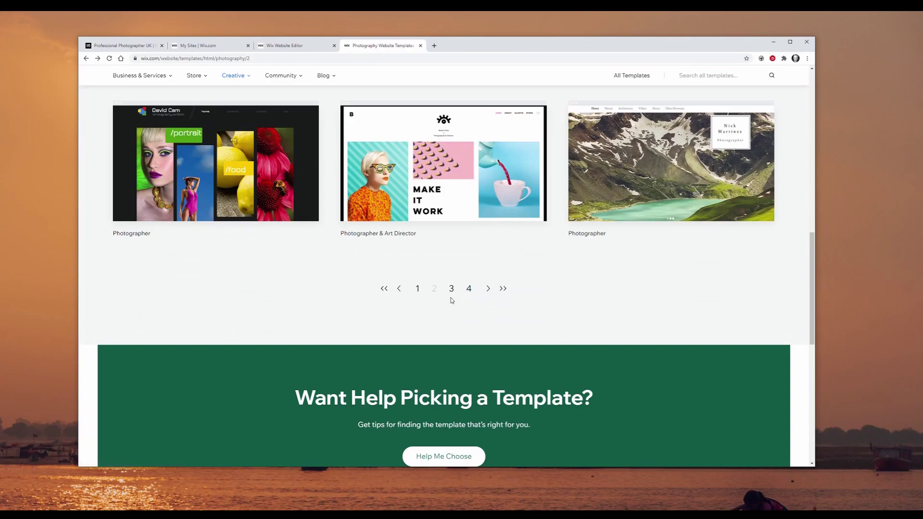
click(452, 289)
mouse_move(240, 291)
click(214, 255)
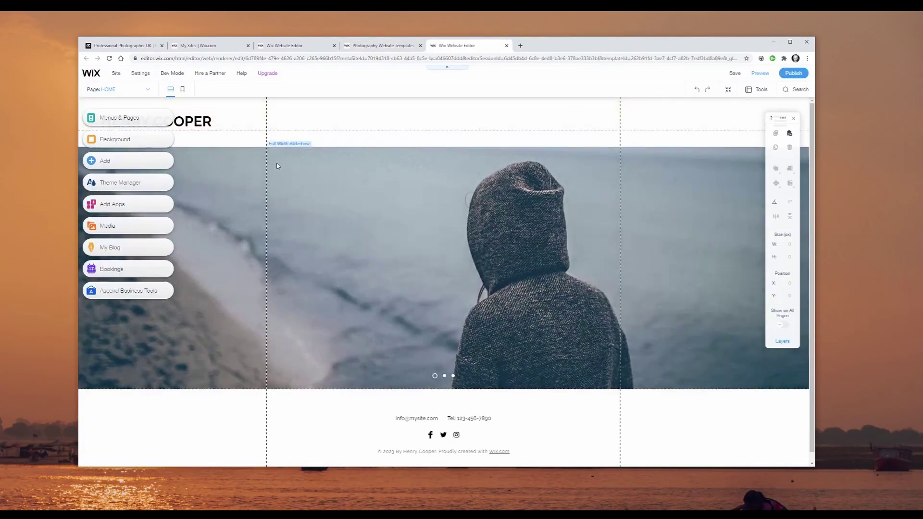
Replace the HENRY COOPER header title with the photographer's own name, then select the slideshow below.
click(204, 123)
double_click(206, 122)
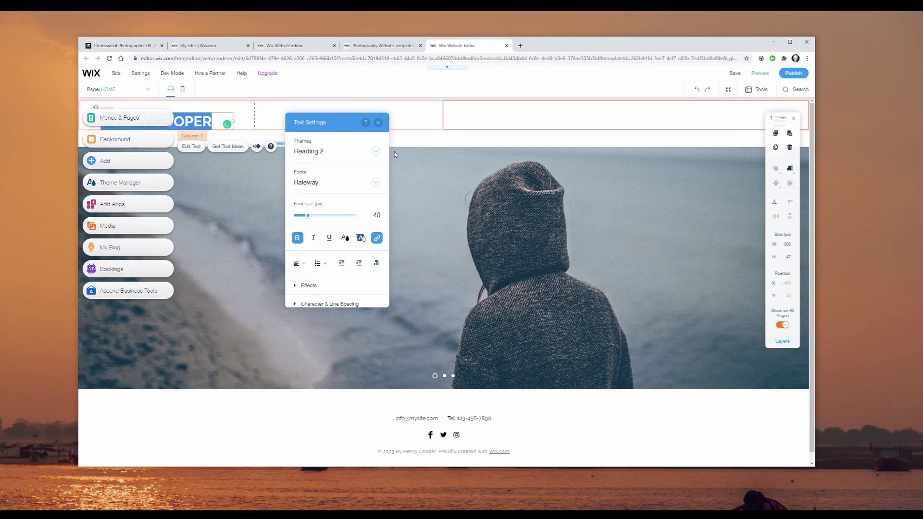
key(BackSpace)
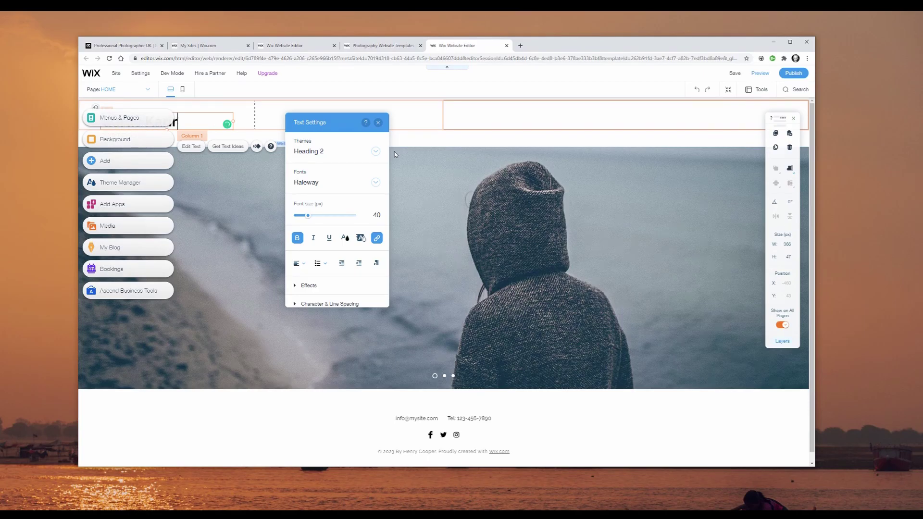
click(395, 151)
click(191, 119)
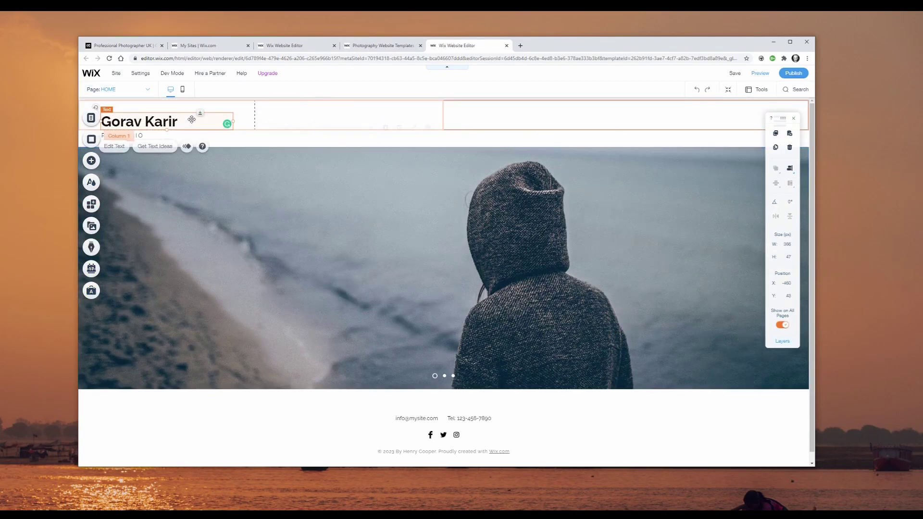
click(374, 224)
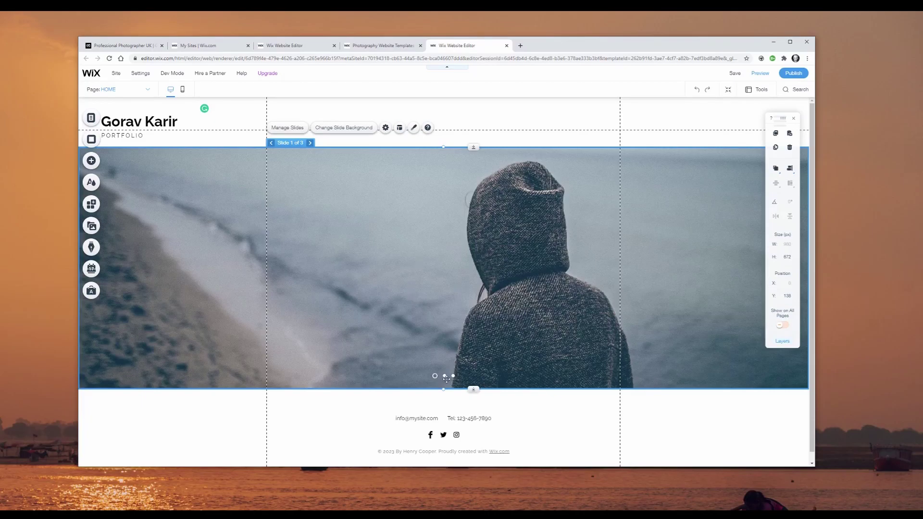
Open the first slide's background image options and start uploading media from the computer.
click(343, 129)
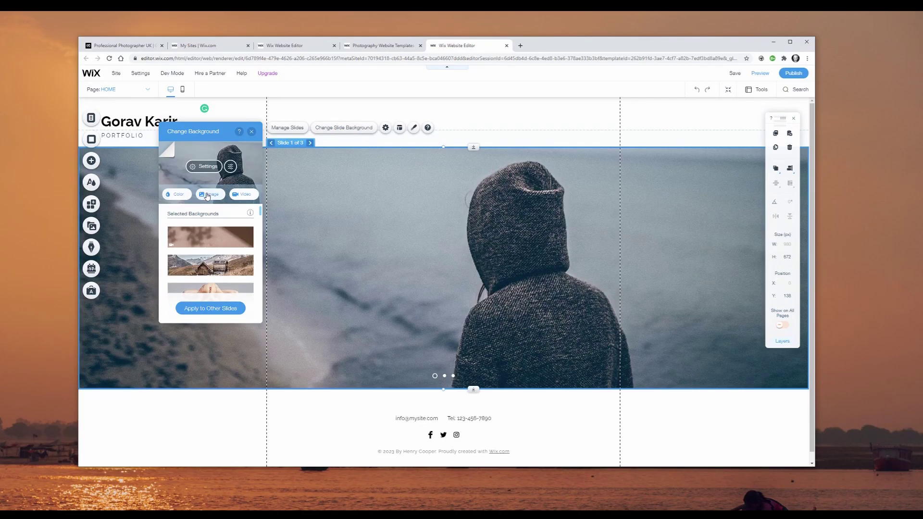
click(206, 195)
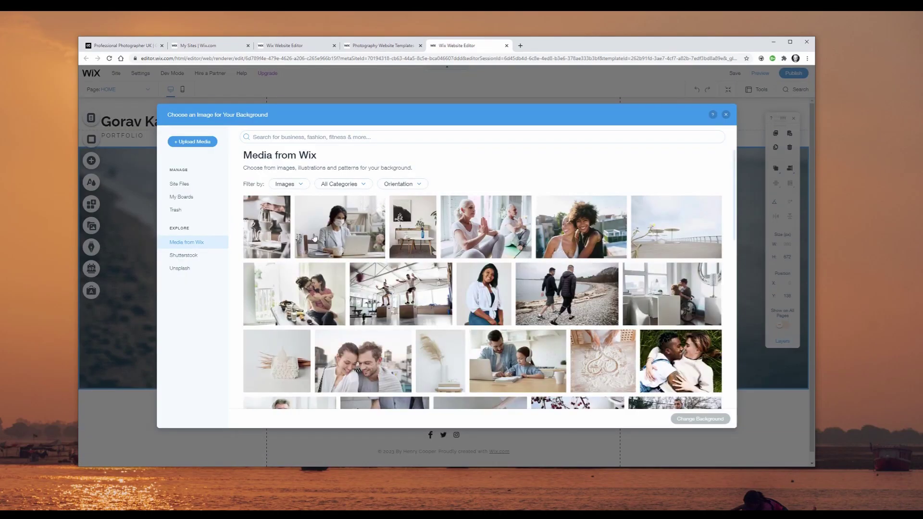
scroll(403, 224, down, 3)
scroll(482, 289, down, 3)
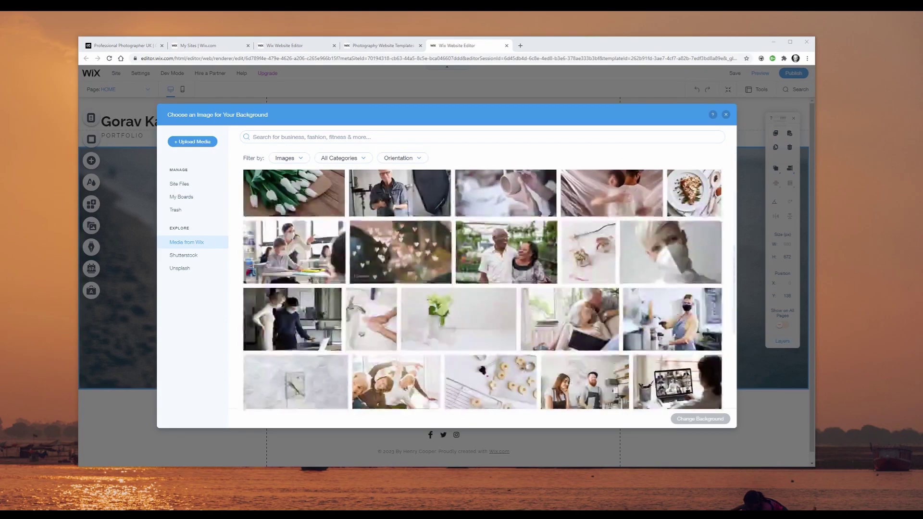
scroll(482, 289, up, 1)
click(203, 143)
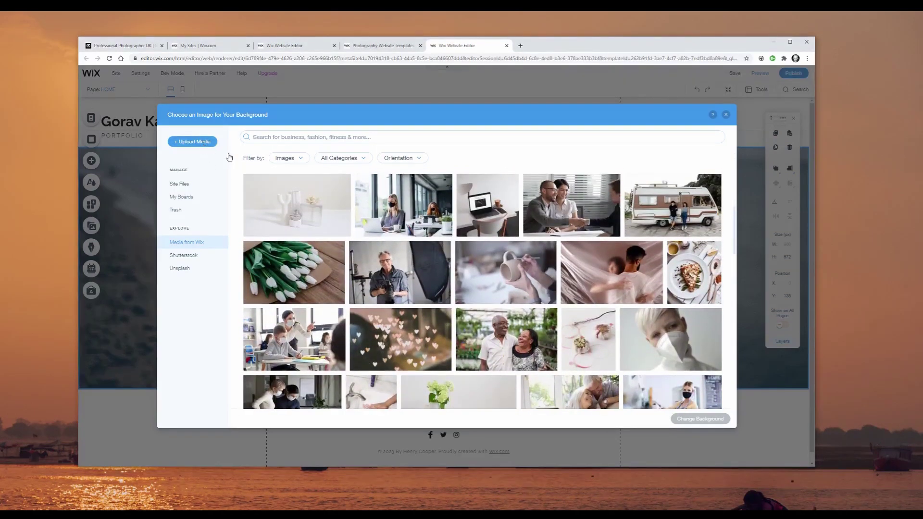
click(484, 291)
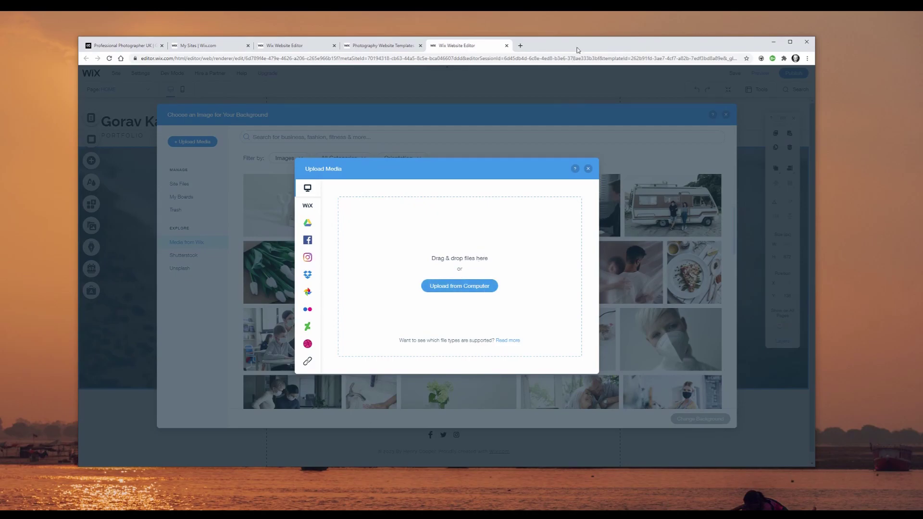
Upload DSC_1784-Edit.jpg from the Travel Website folder and set it as the slide background.
click(772, 44)
double_click(365, 235)
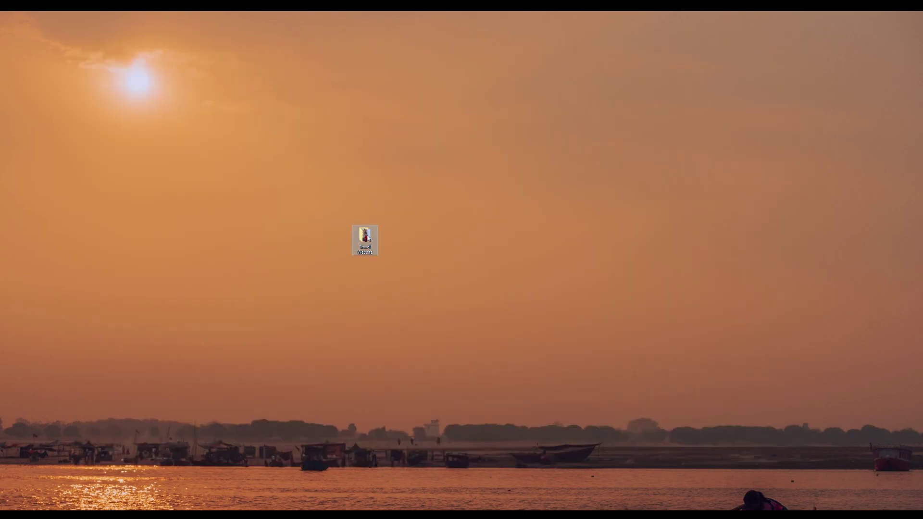
click(324, 508)
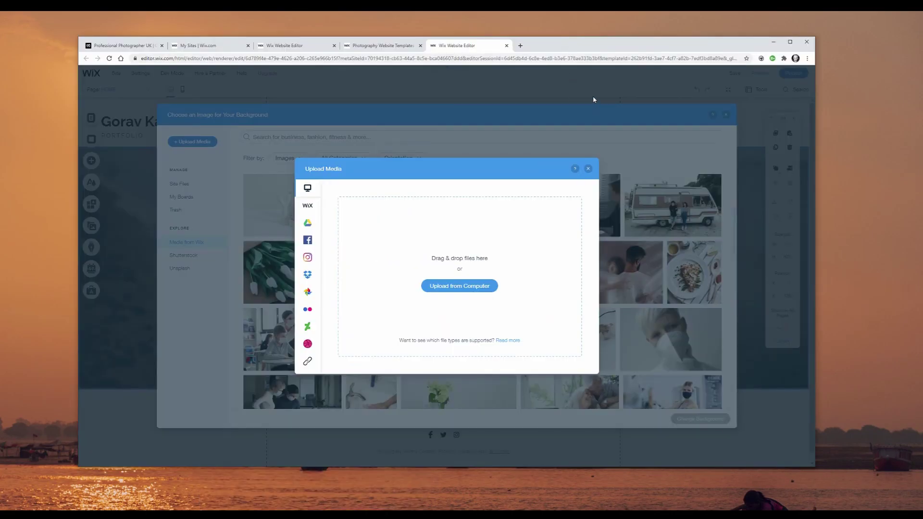
drag(305, 308, 460, 268)
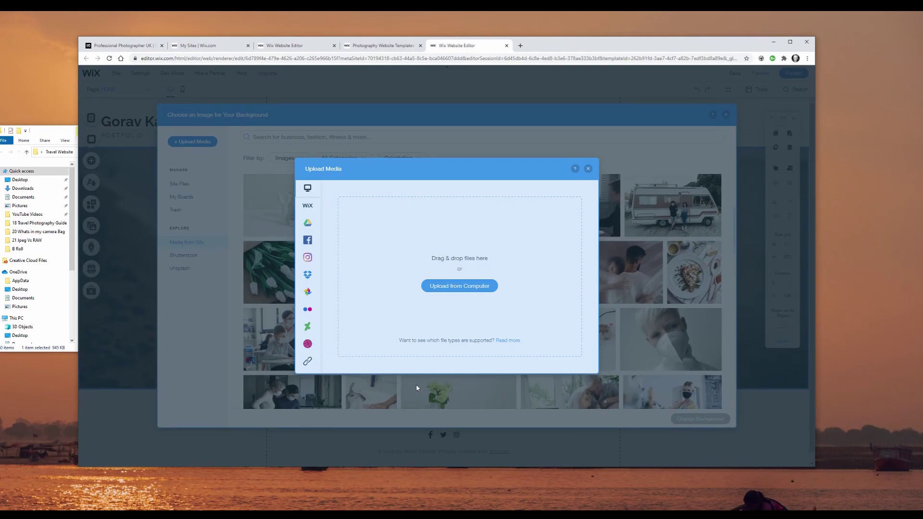
drag(416, 388, 416, 388)
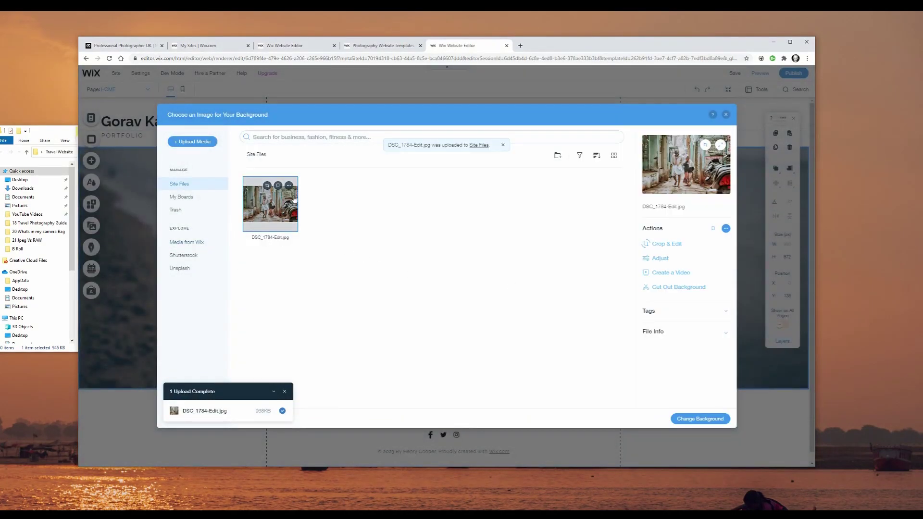
click(702, 419)
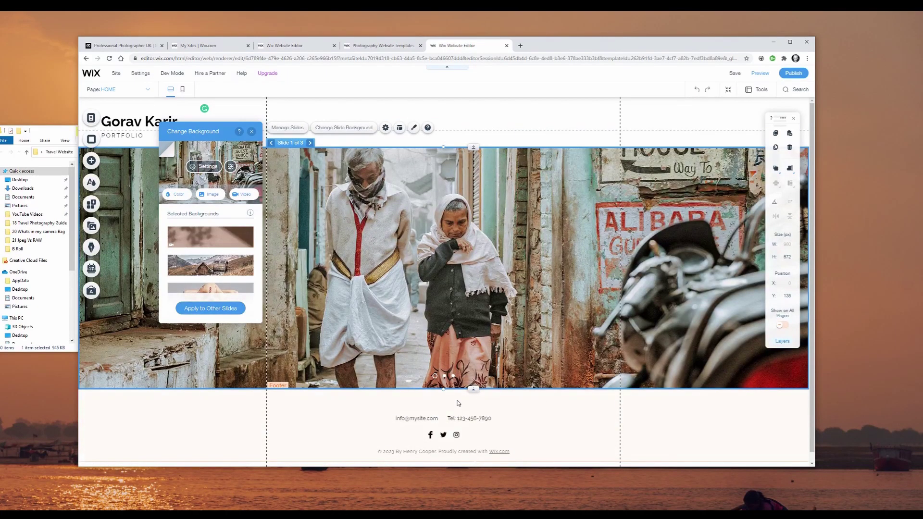
click(444, 375)
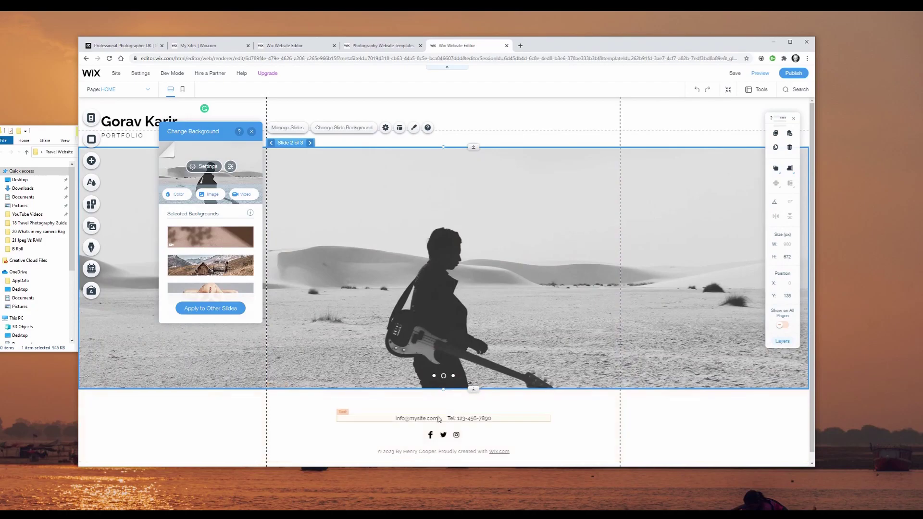
Upload DSC_1709.jpg from the Travel Website folder and set it as the second slide's background.
click(213, 195)
click(193, 142)
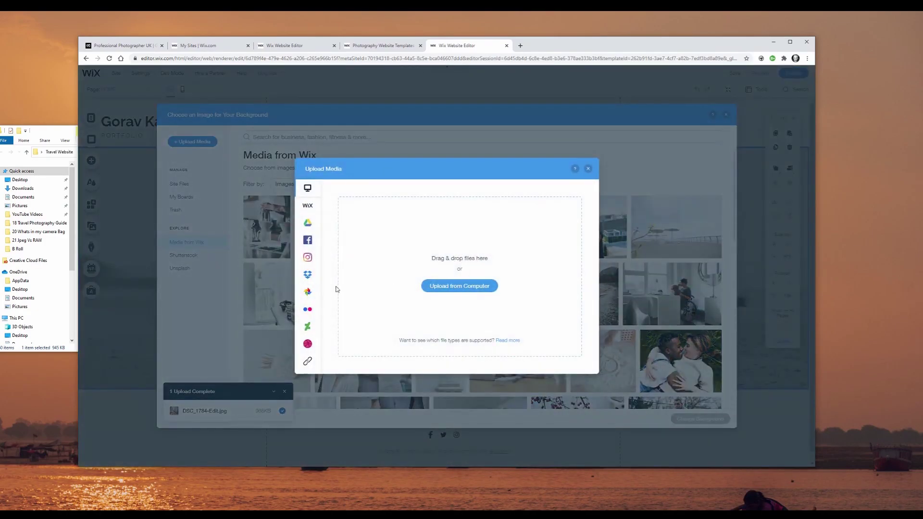
click(46, 158)
drag(221, 221, 415, 244)
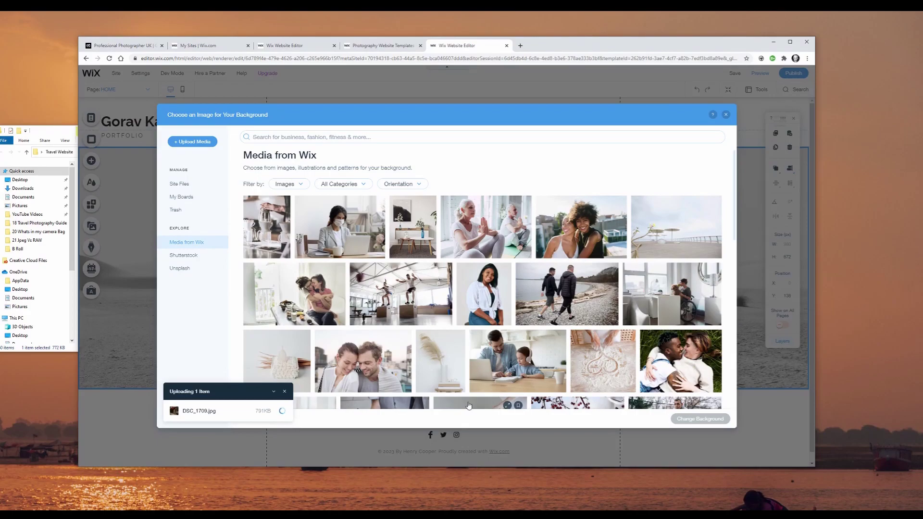
click(694, 419)
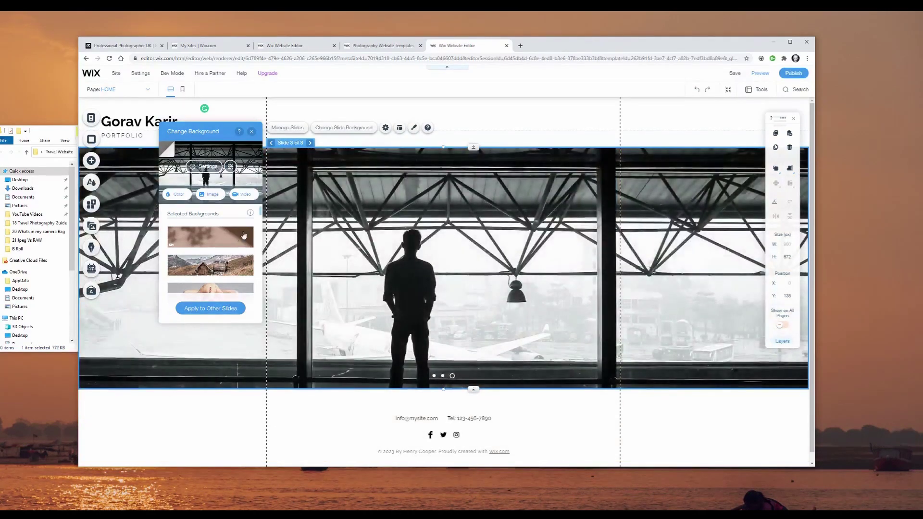
Upload the auto-rickshaw photo DSC_1794.jpg and make it the third slide's background.
click(213, 194)
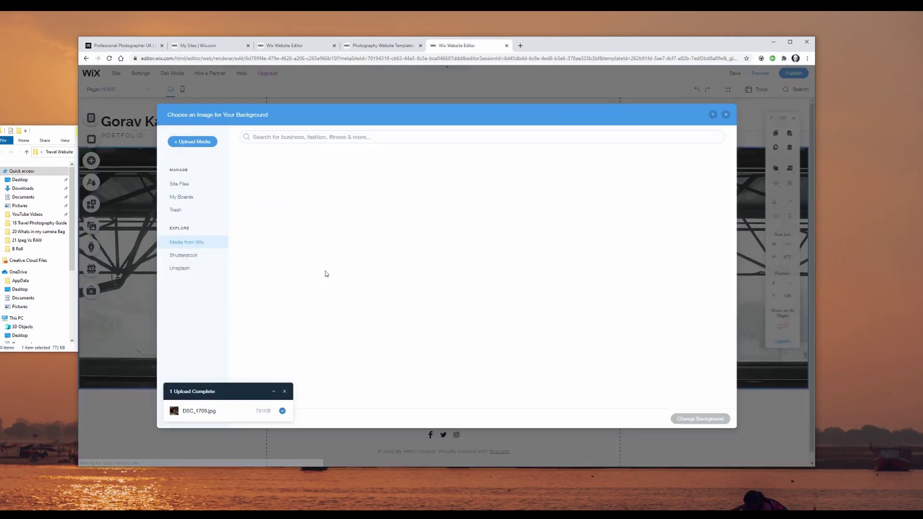
click(207, 145)
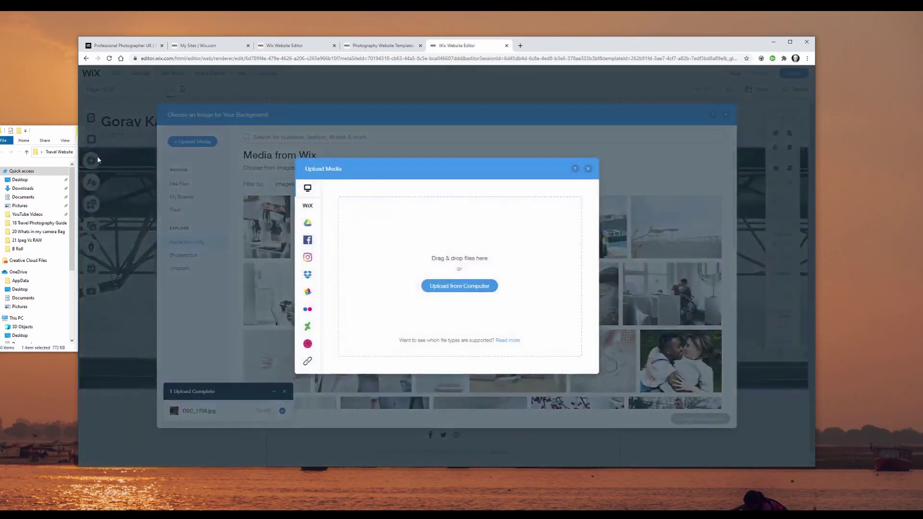
click(53, 132)
drag(141, 303, 528, 393)
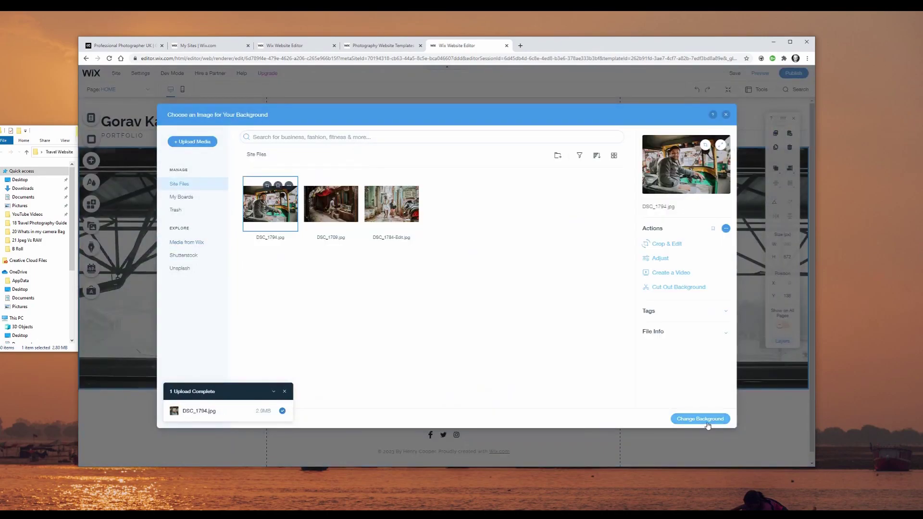
click(702, 419)
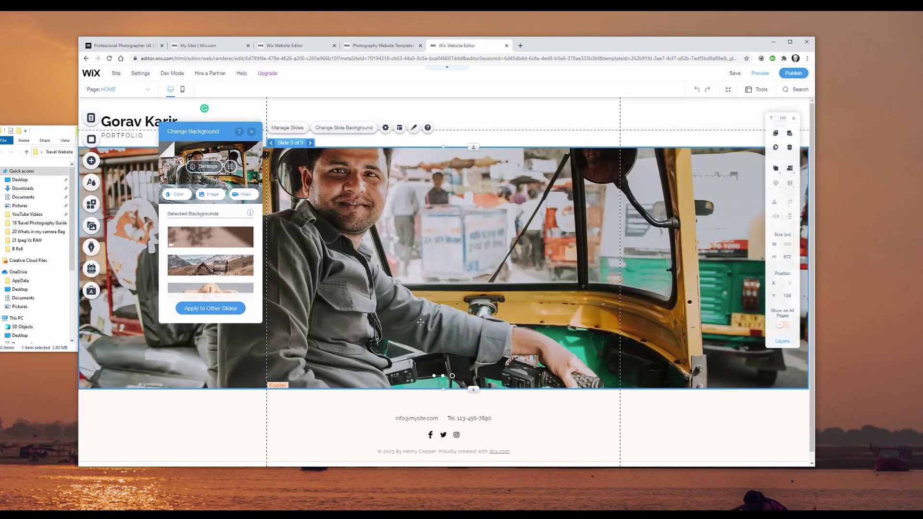
click(423, 319)
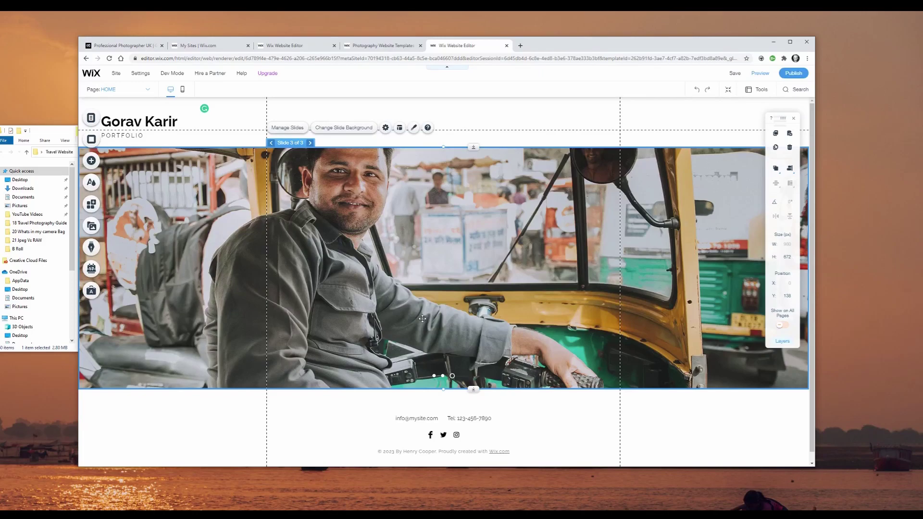
In the footer contact text, replace the placeholder phone number with the new contact phone number.
click(498, 420)
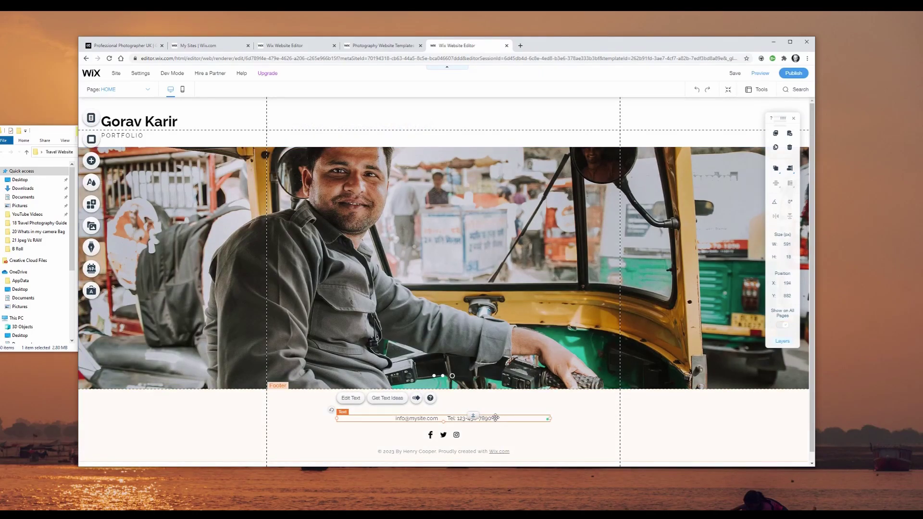
double_click(496, 418)
click(539, 422)
key(BackSpace)
key(BackSpace)
key(BackSpace)
key(BackSpace)
key(BackSpace)
key(BackSpace)
key(BackSpace)
key(BackSpace)
key(BackSpace)
key(BackSpace)
key(BackSpace)
key(BackSpace)
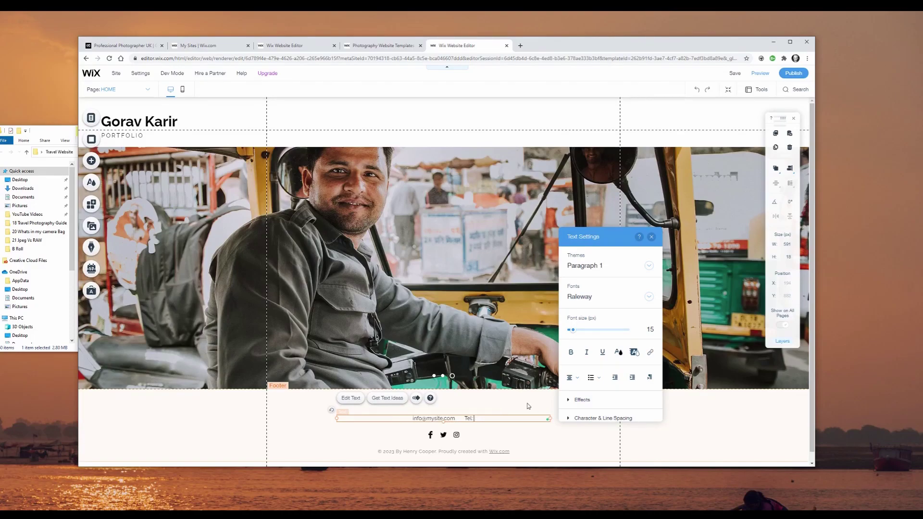
text(0121 777 7777)
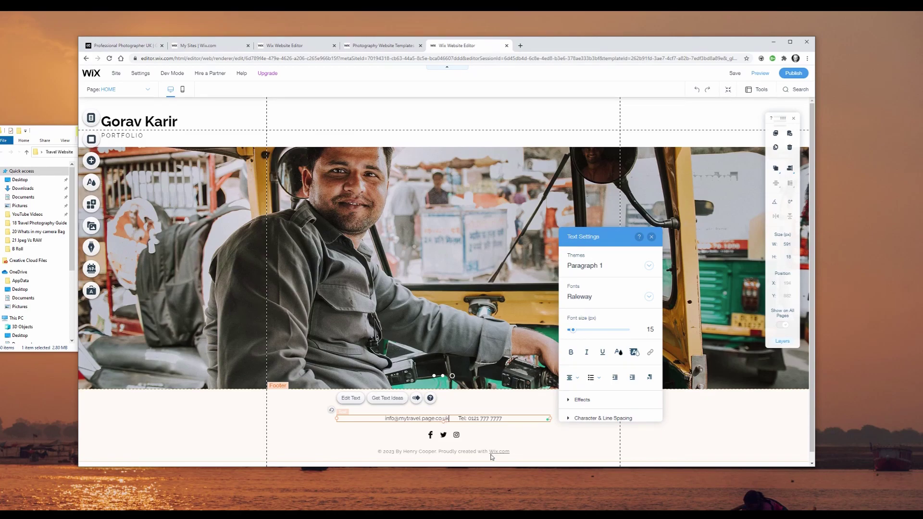
click(494, 440)
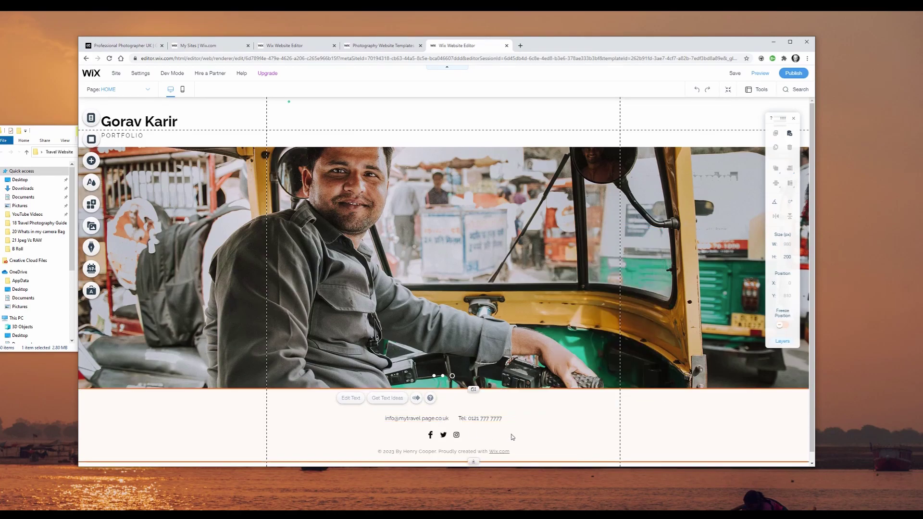
click(444, 432)
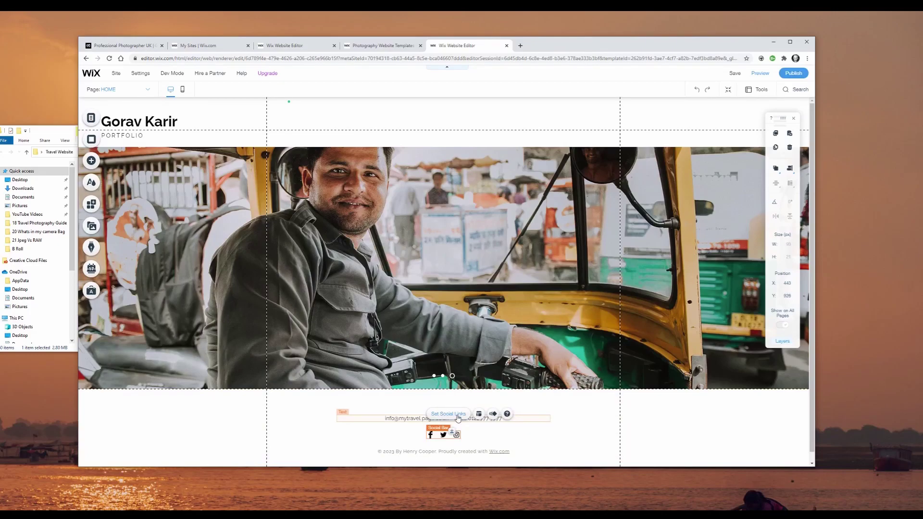
click(457, 417)
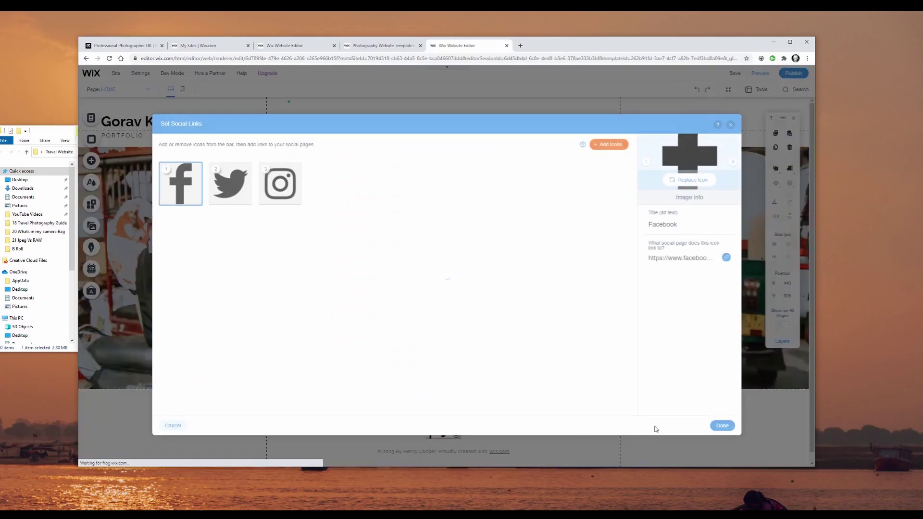
click(692, 260)
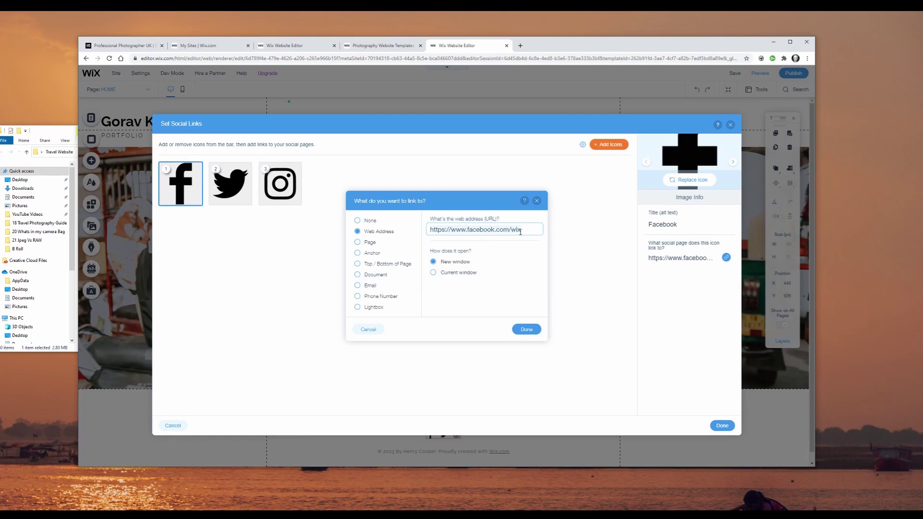
click(527, 330)
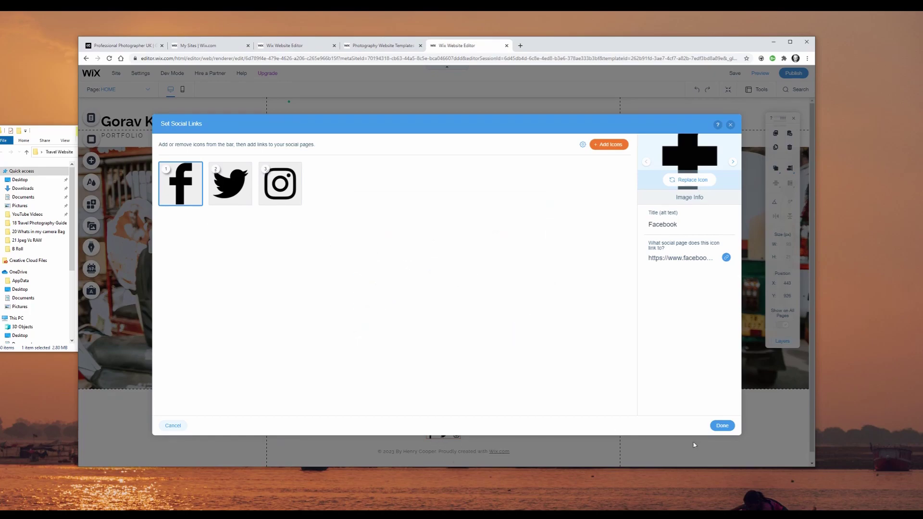
click(722, 426)
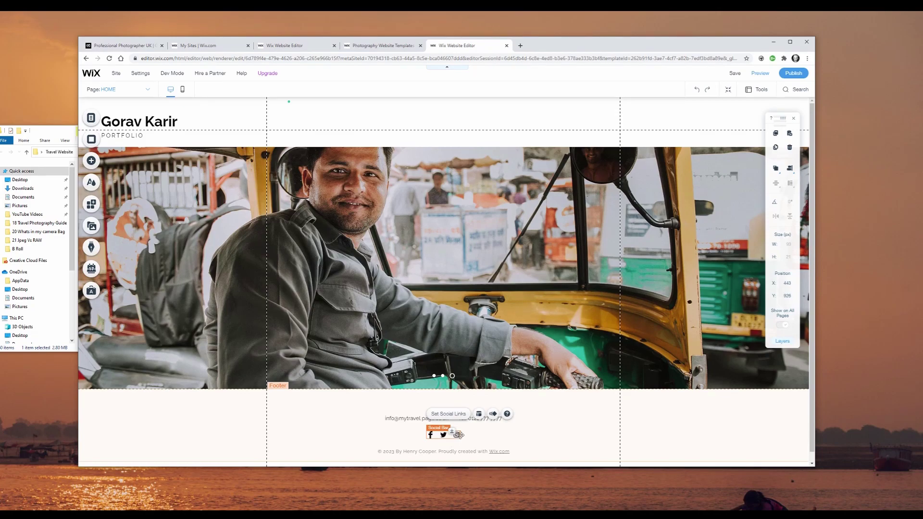
click(449, 414)
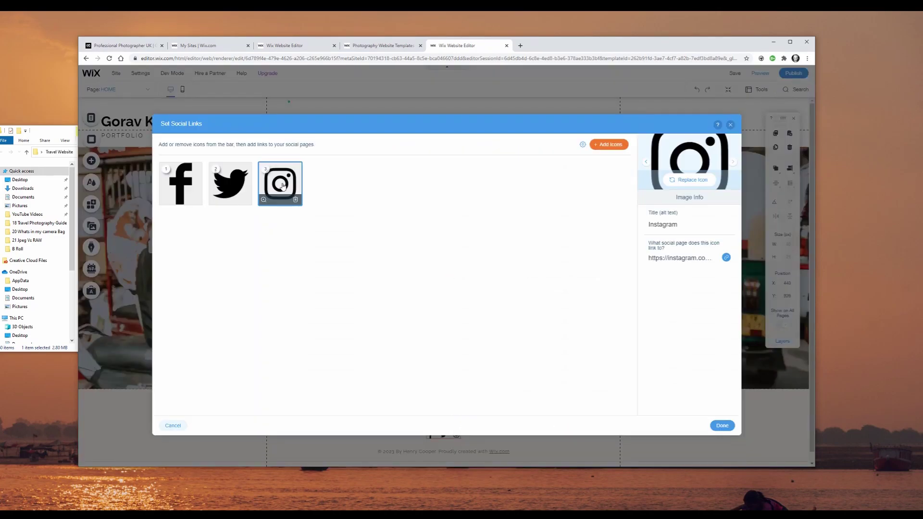
click(688, 259)
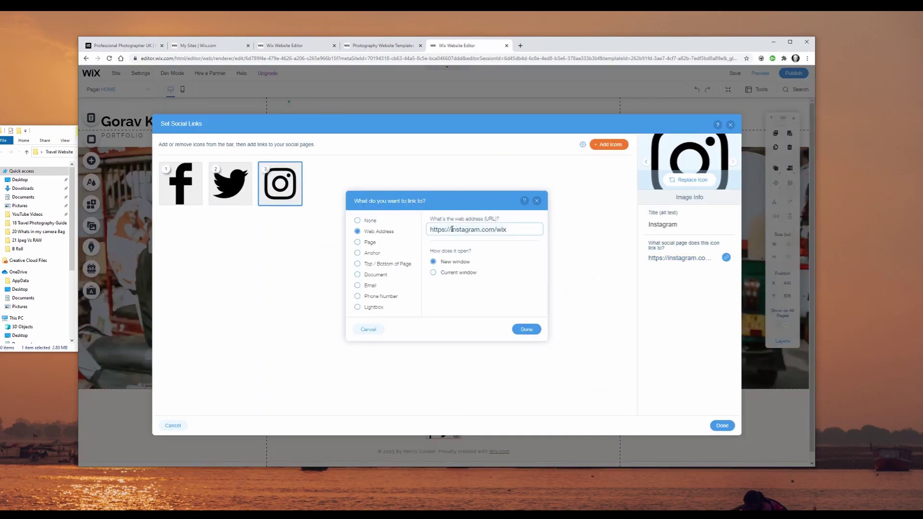
click(527, 330)
click(733, 428)
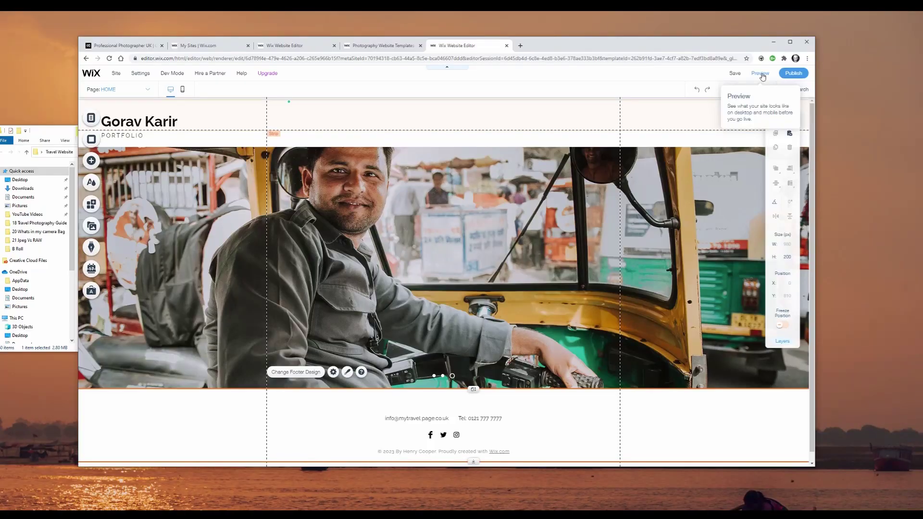
click(751, 73)
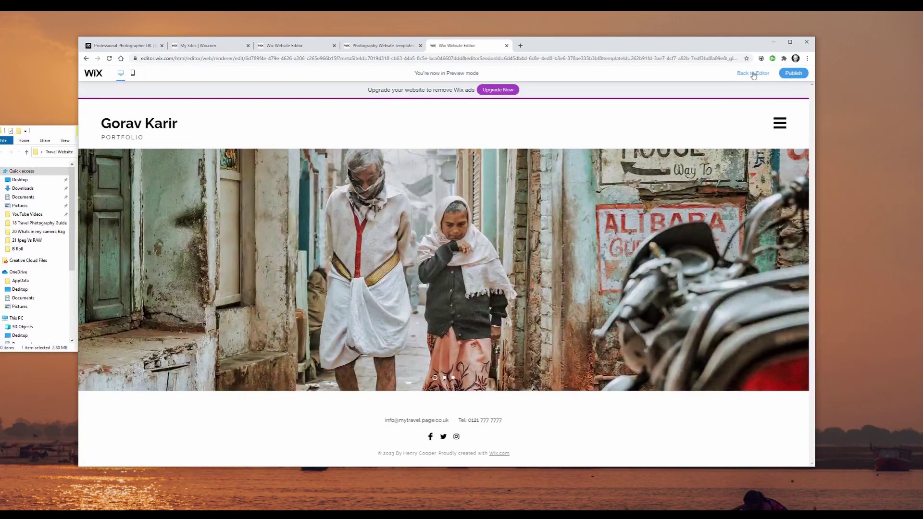
click(754, 73)
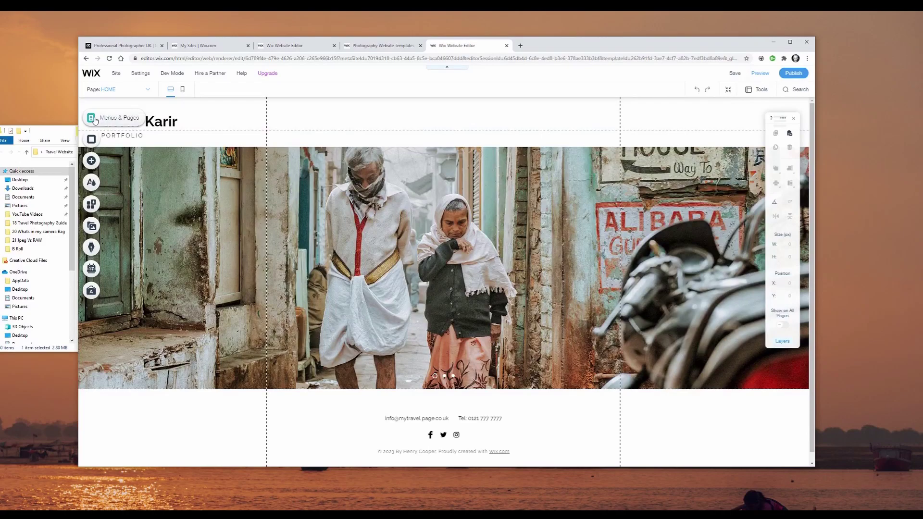
Hide the VIDEOS and PHOTO ALBUMS pages from the site menu.
click(91, 118)
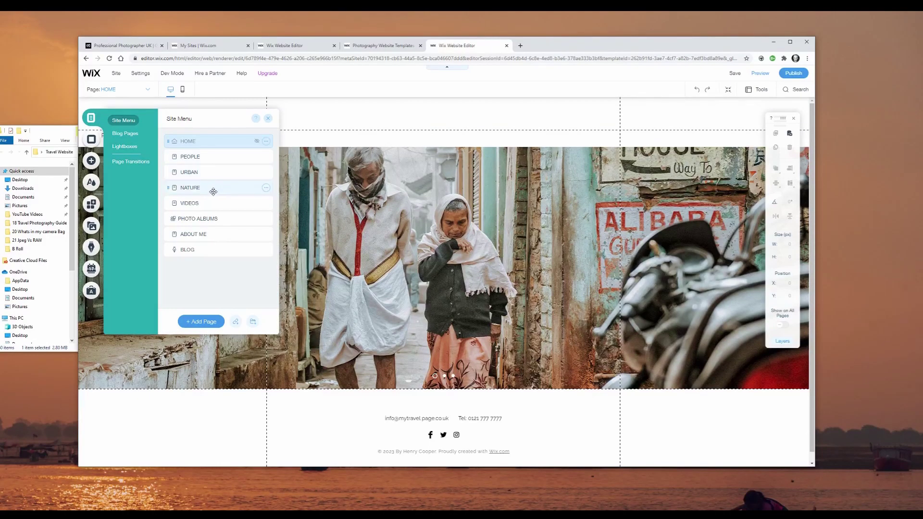
click(266, 204)
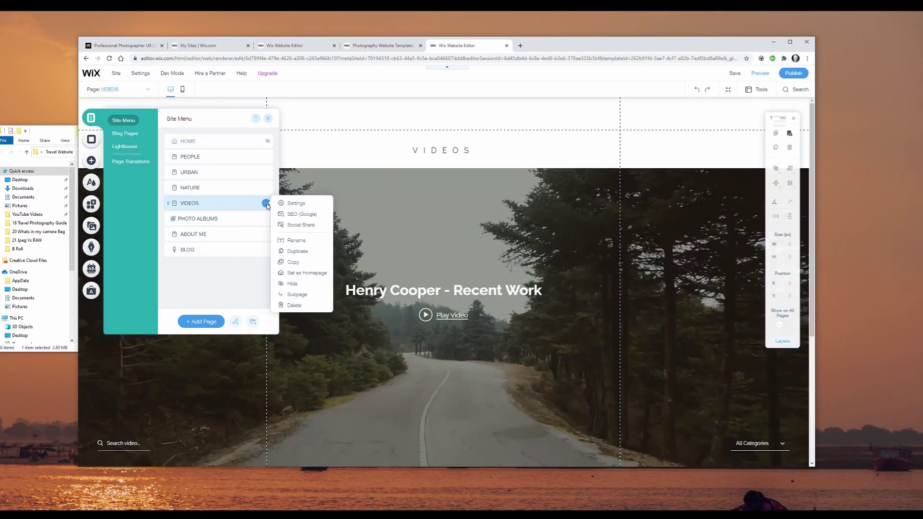
click(303, 284)
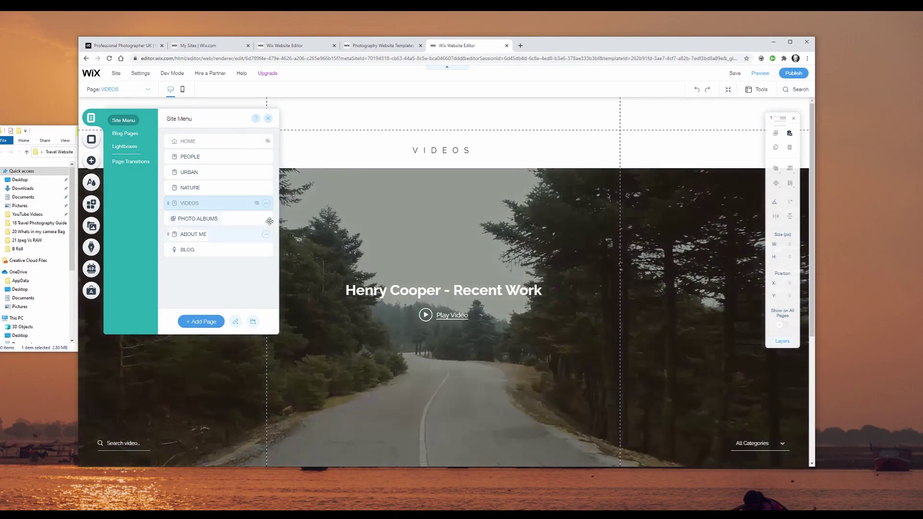
click(266, 220)
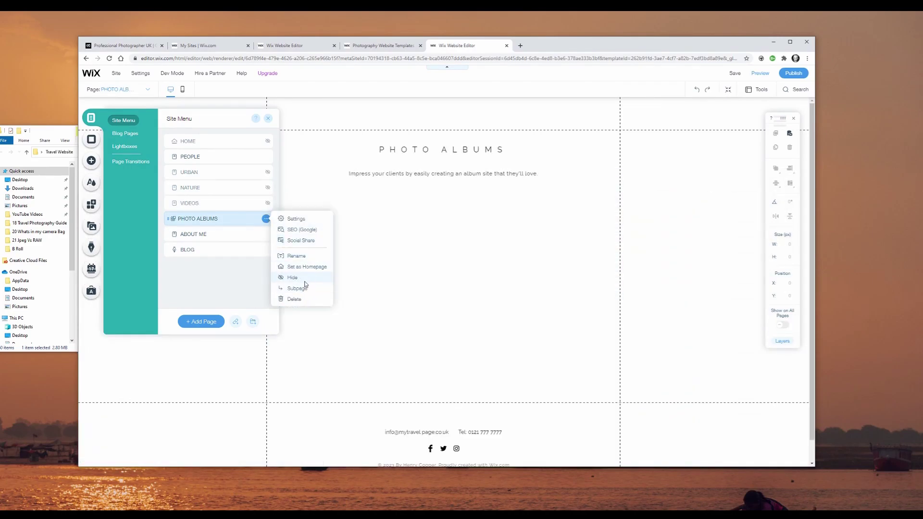
click(293, 277)
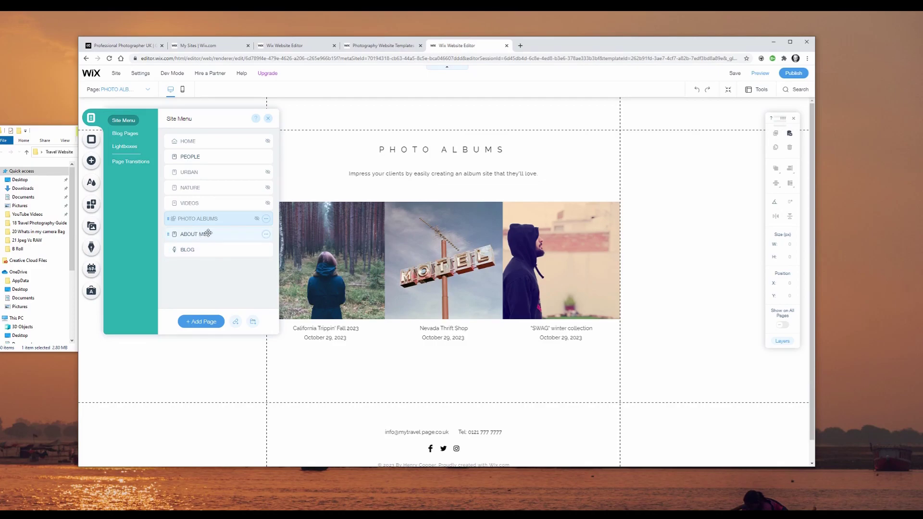
Rename the PEOPLE page to PORTFOLIO.
click(200, 157)
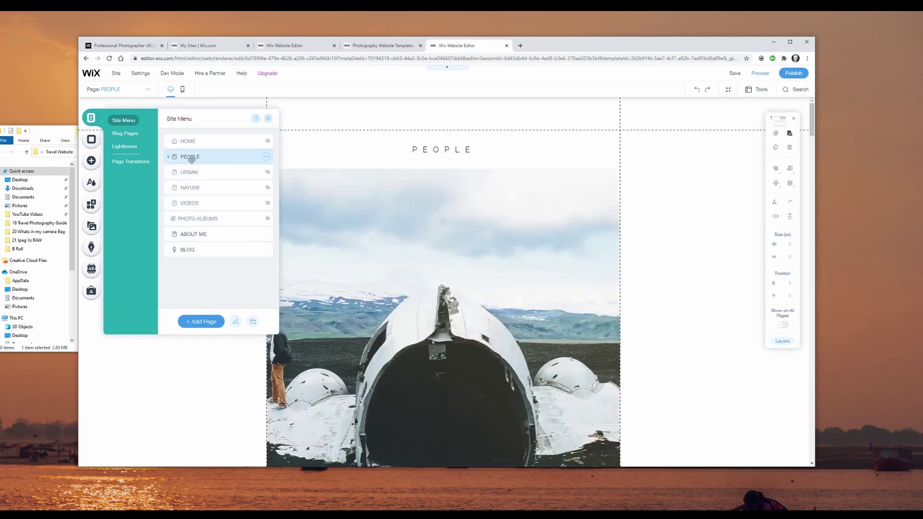
double_click(202, 157)
key(ctrl+a)
key(BackSpace)
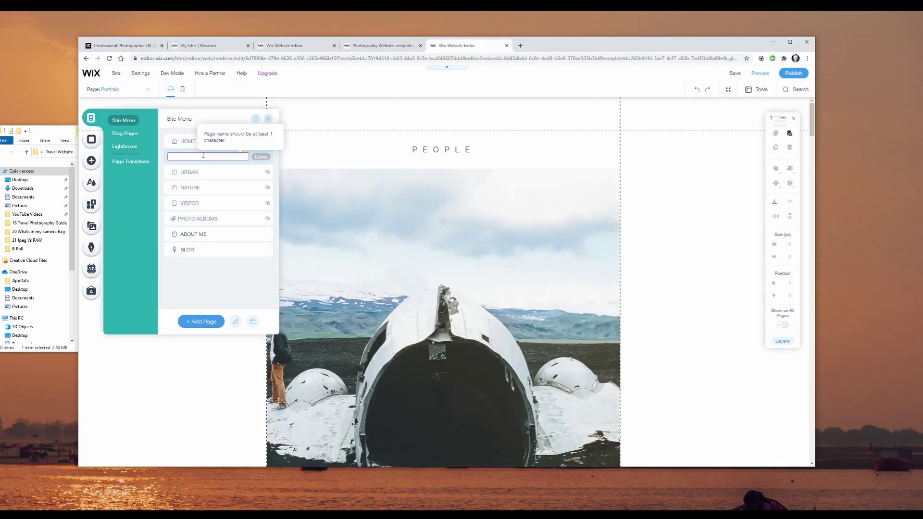
text(PO)
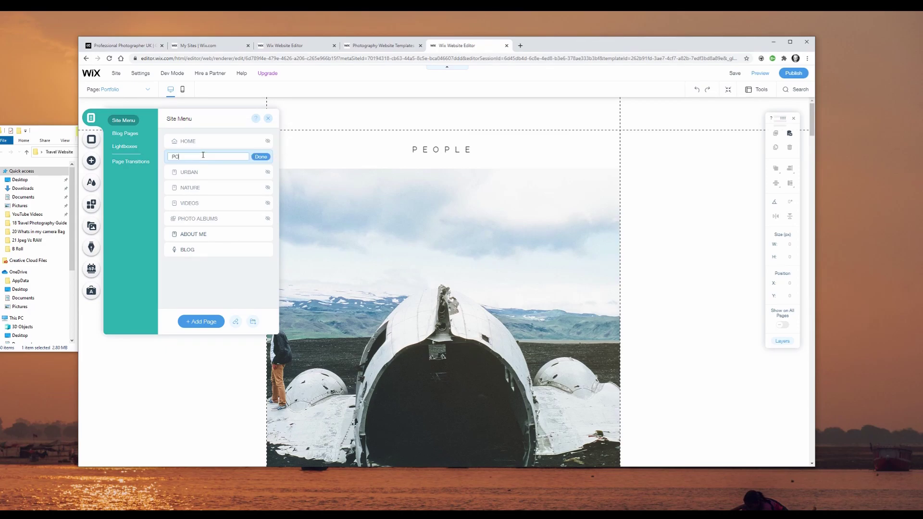
text(RTFOLIO)
click(476, 302)
Select the Portfolio page's photo gallery and open its image organiser.
scroll(476, 302, down, 2)
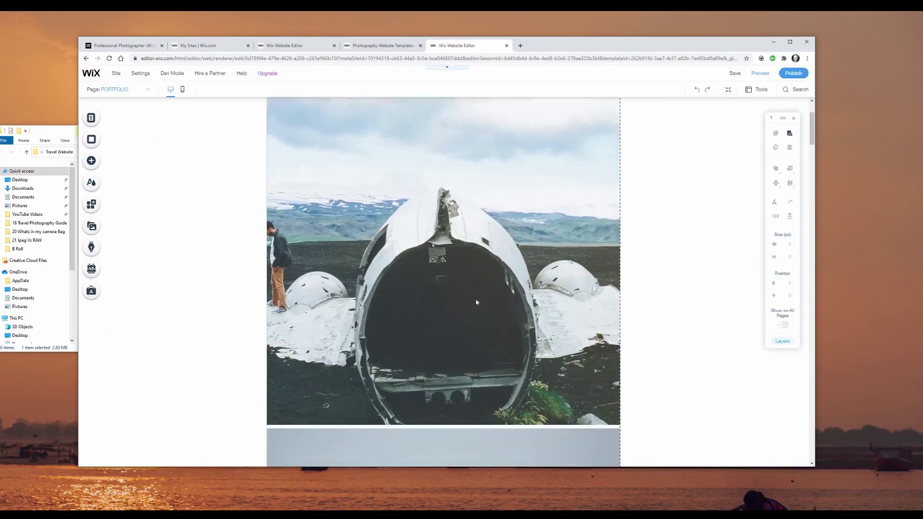
scroll(476, 302, down, 15)
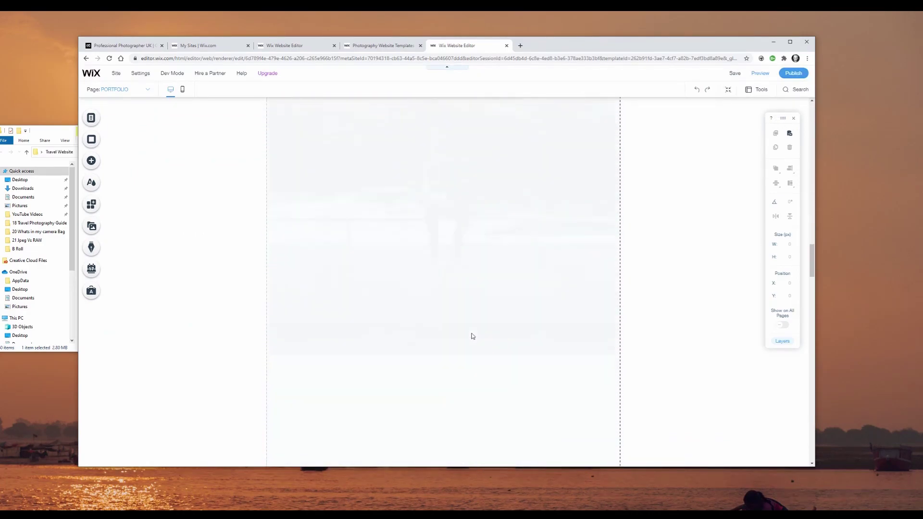
scroll(471, 336, up, 10)
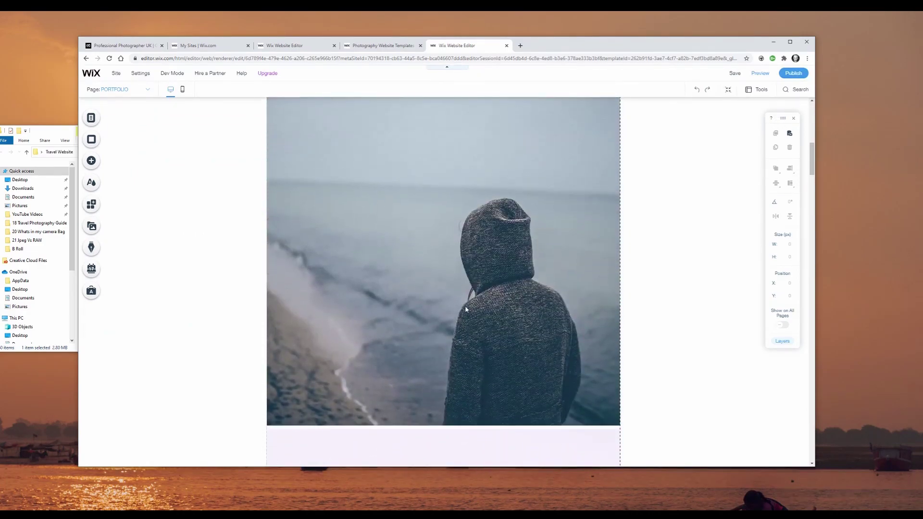
scroll(466, 309, up, 8)
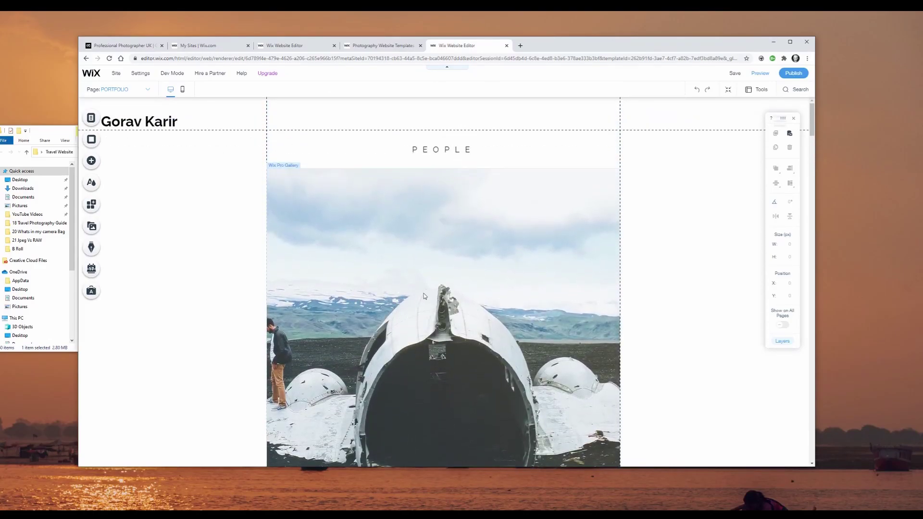
click(477, 353)
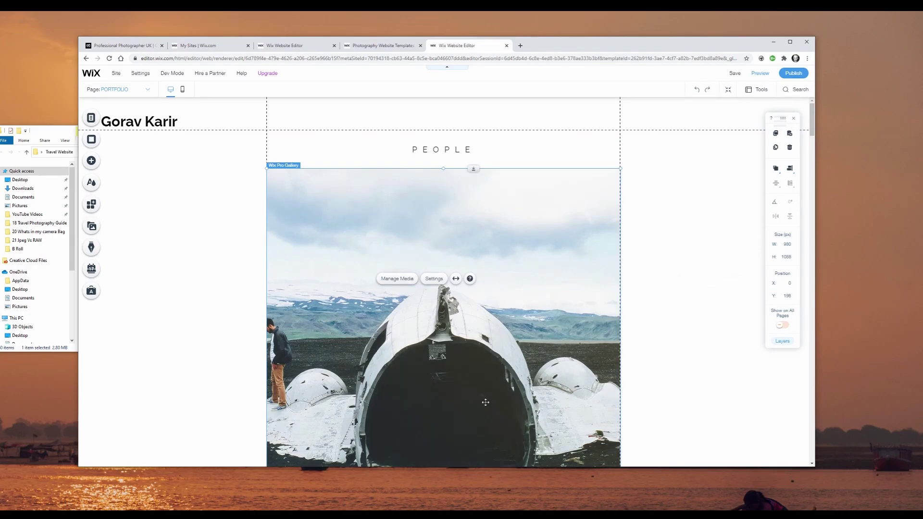
scroll(477, 353, down, 7)
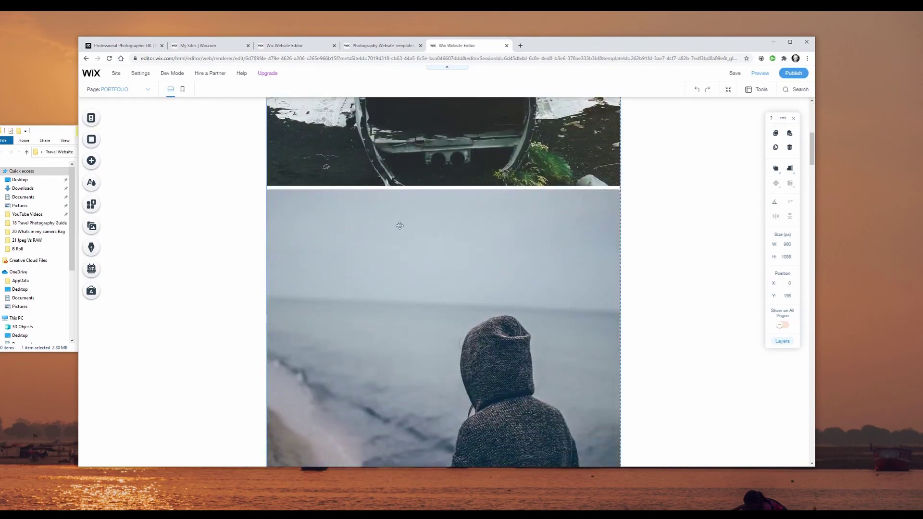
scroll(400, 226, up, 3)
scroll(408, 286, up, 5)
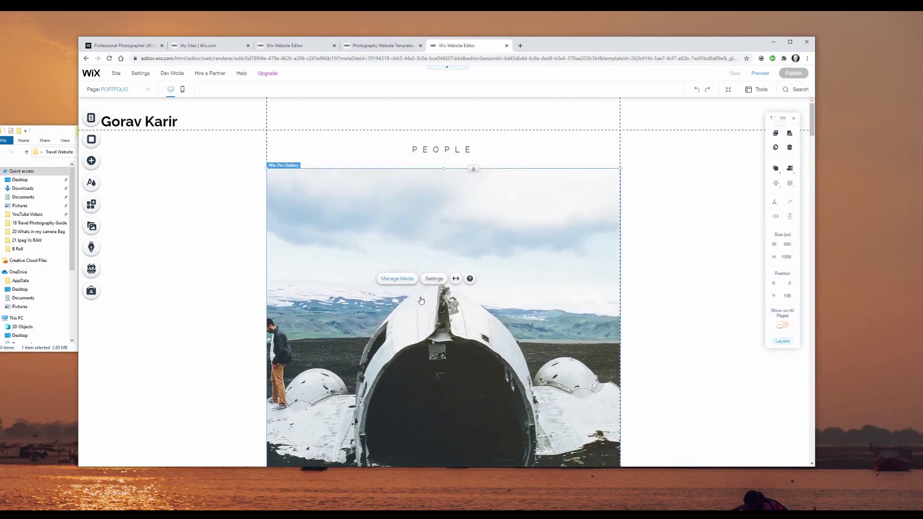
click(397, 278)
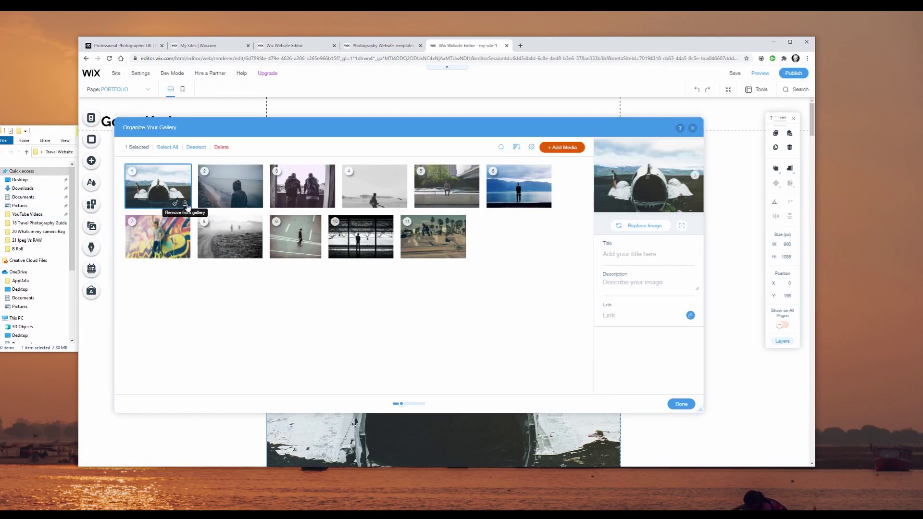
Delete all five template images from the gallery, then choose to add new images.
click(185, 204)
click(185, 204)
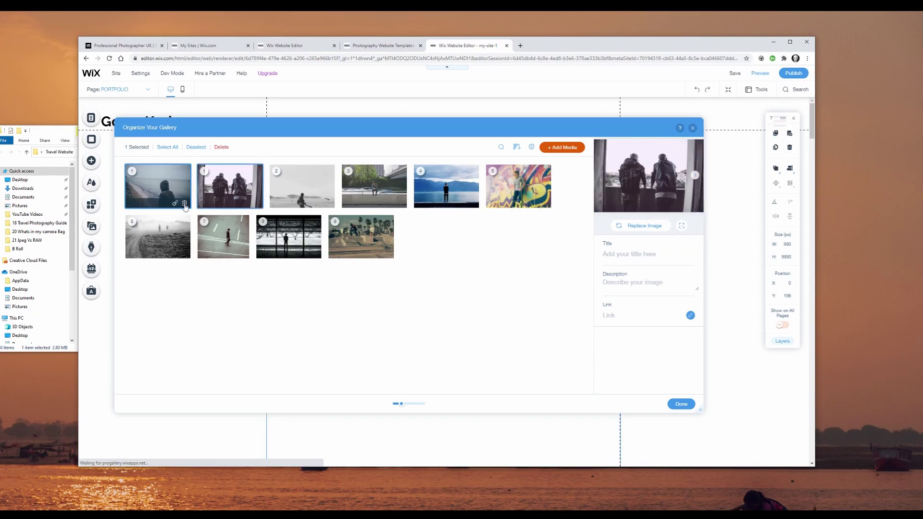
click(185, 204)
click(185, 204)
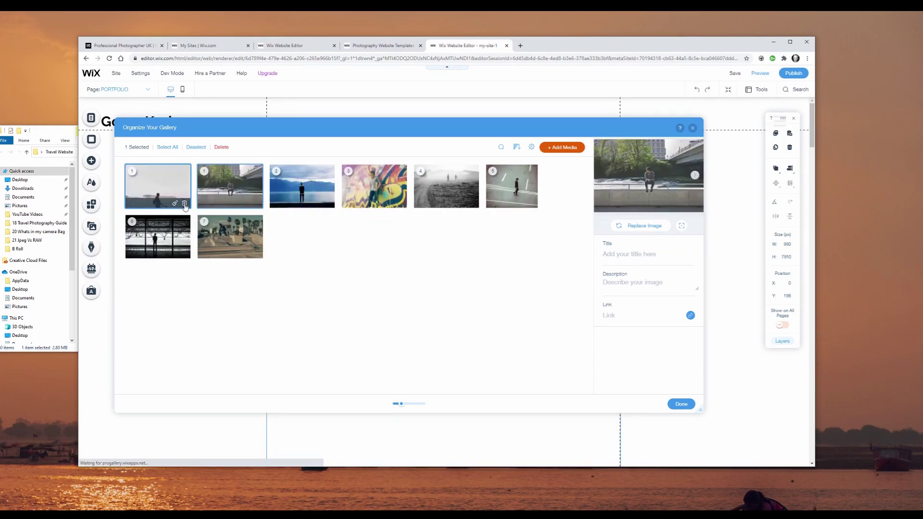
click(185, 204)
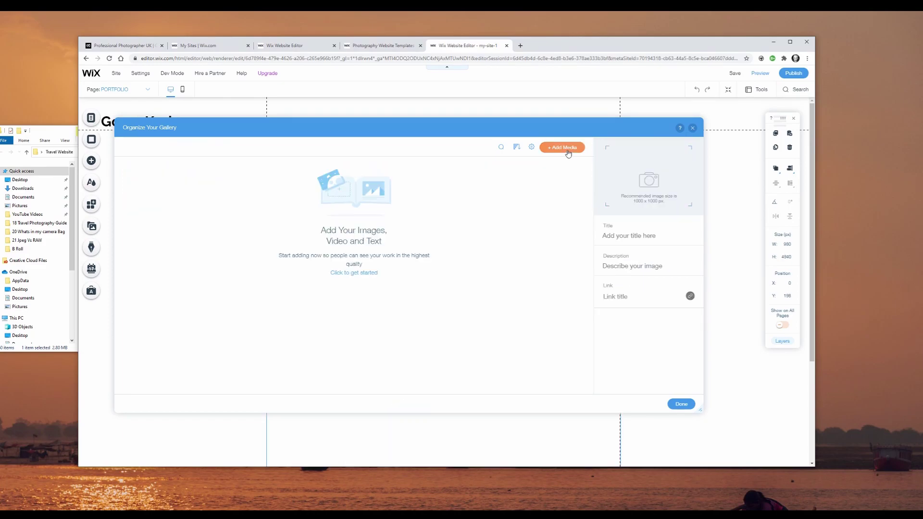
click(558, 148)
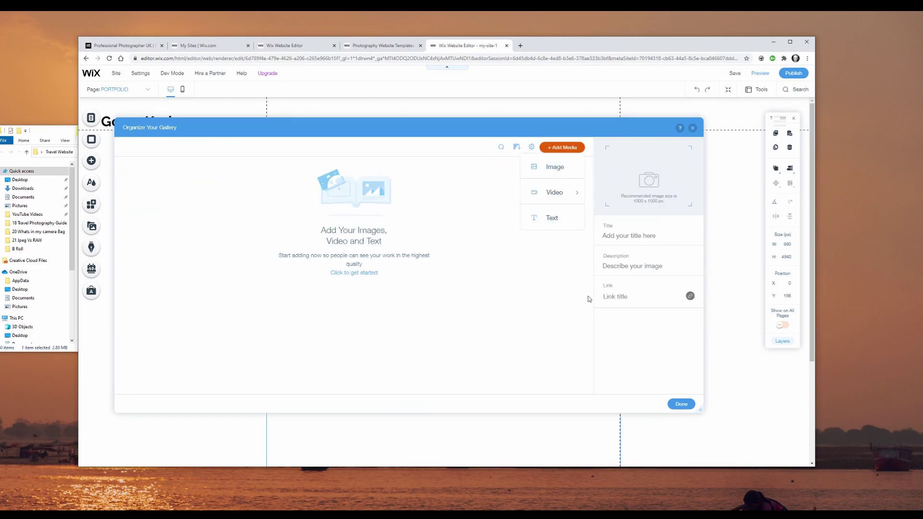
click(554, 174)
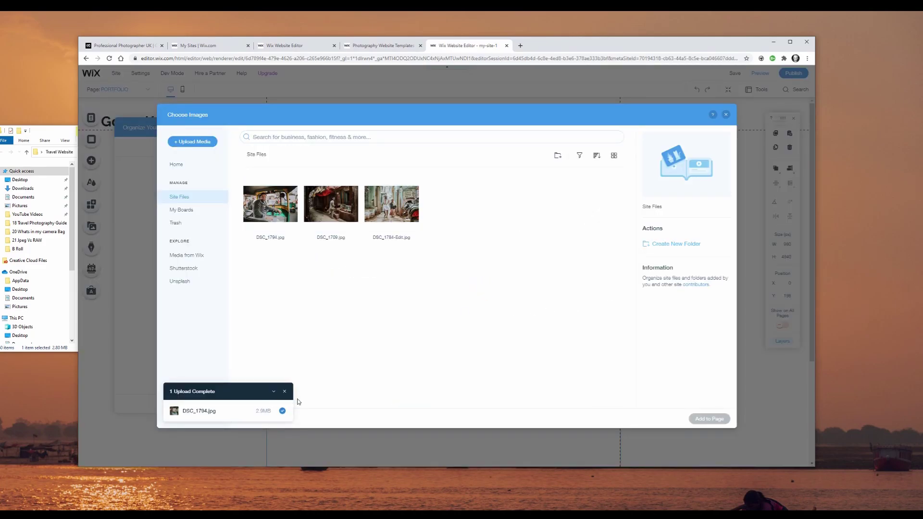
Upload every photo from the Travel Website folder into the site's images.
click(49, 126)
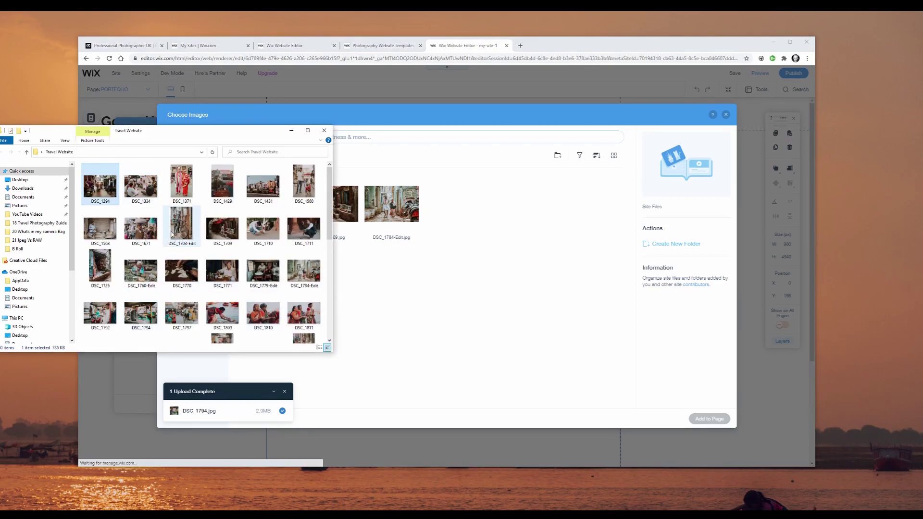
key(ctrl+a)
drag(112, 181, 510, 278)
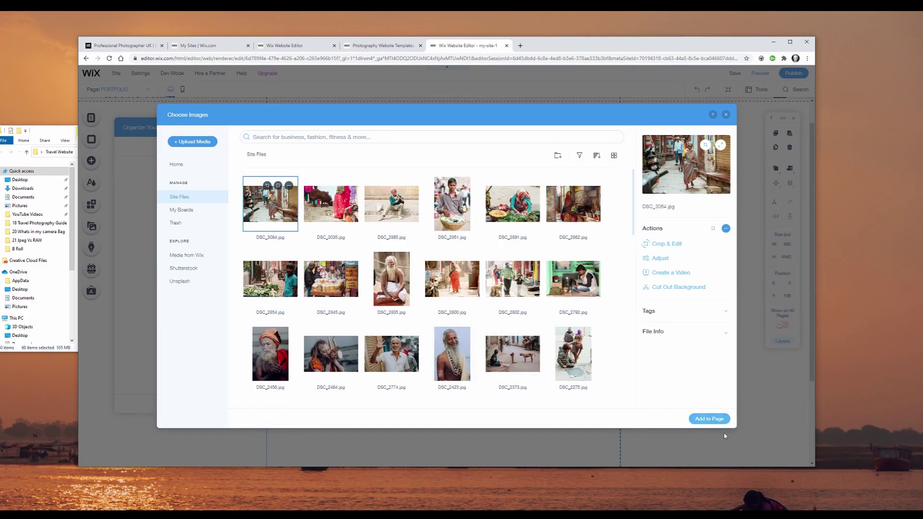
click(709, 419)
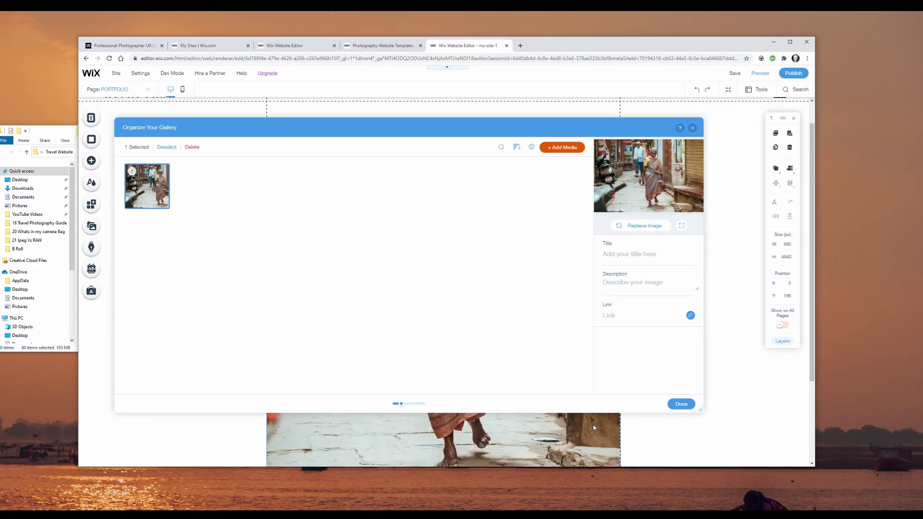
Add all 62 uploaded images to the gallery and finish organising it.
click(568, 149)
click(557, 168)
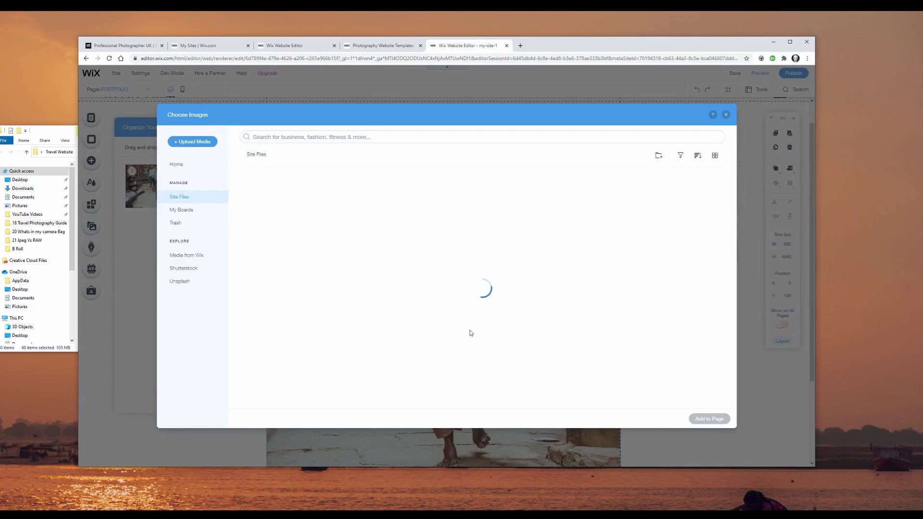
click(327, 211)
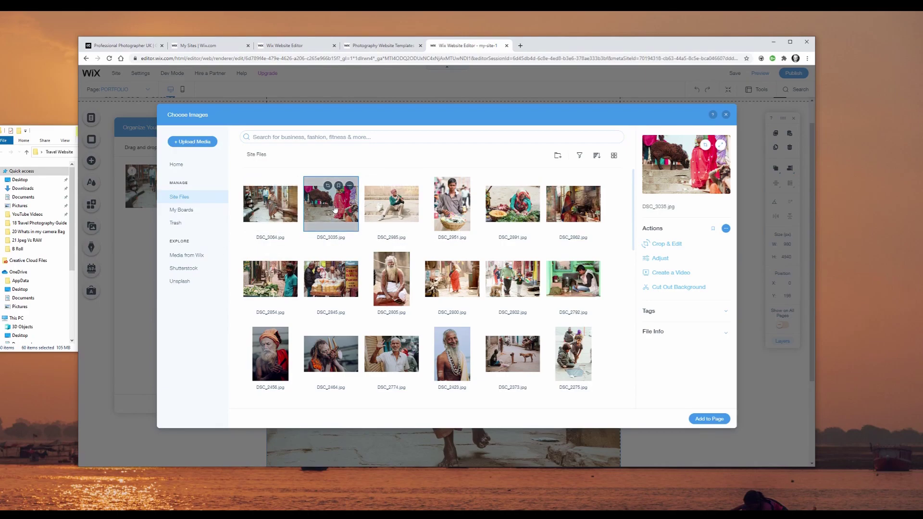
scroll(496, 243, down, 6)
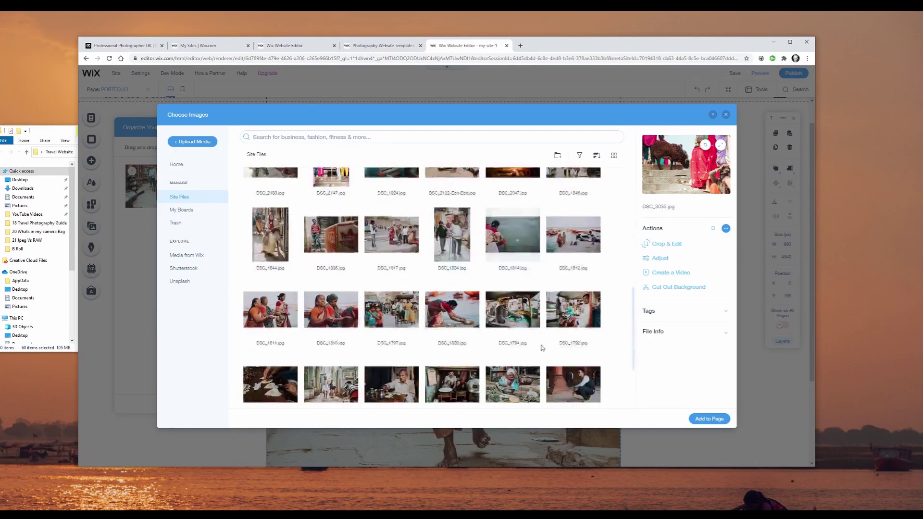
scroll(542, 348, down, 10)
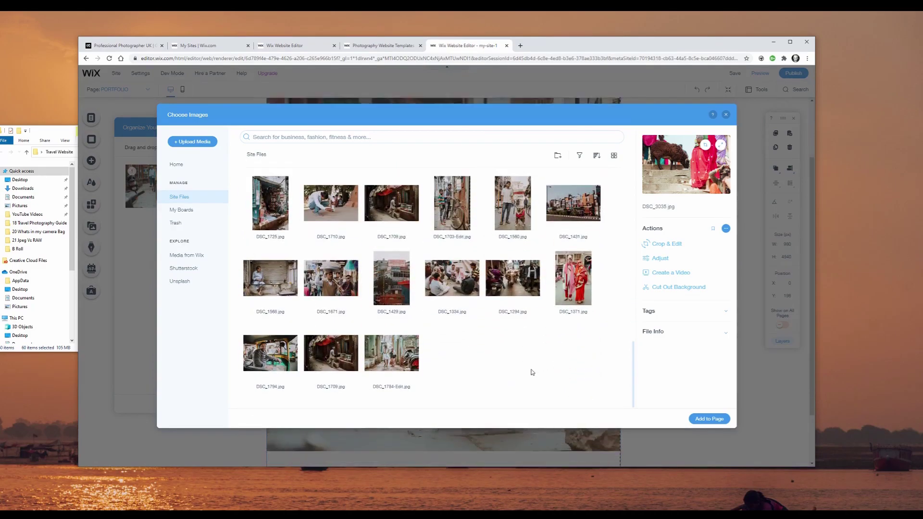
shift+click(392, 354)
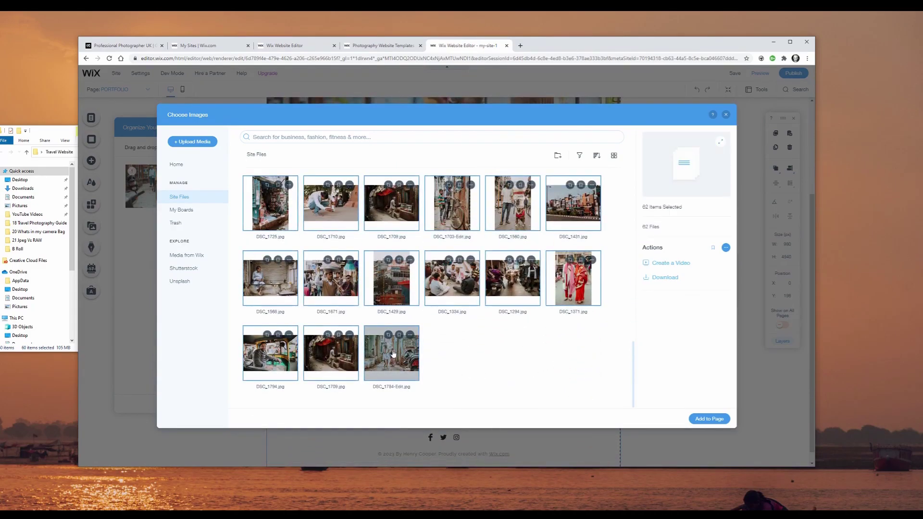
click(710, 419)
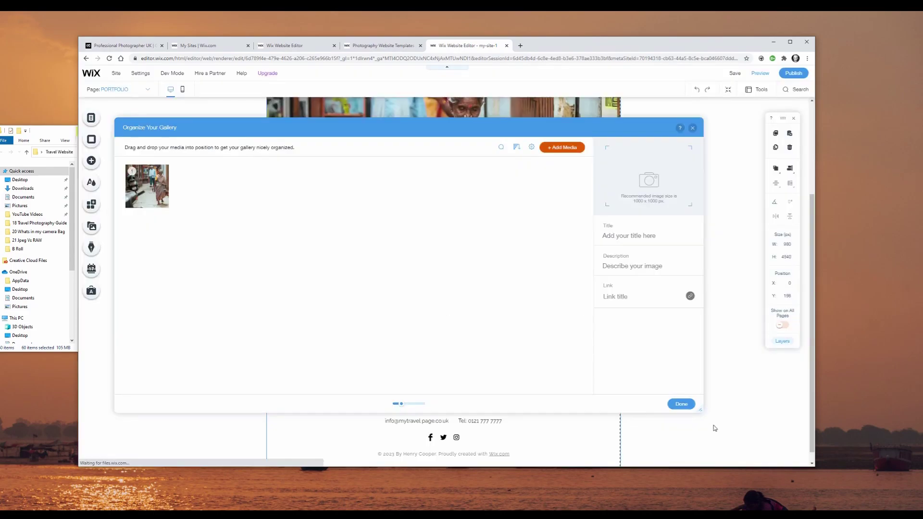
click(682, 405)
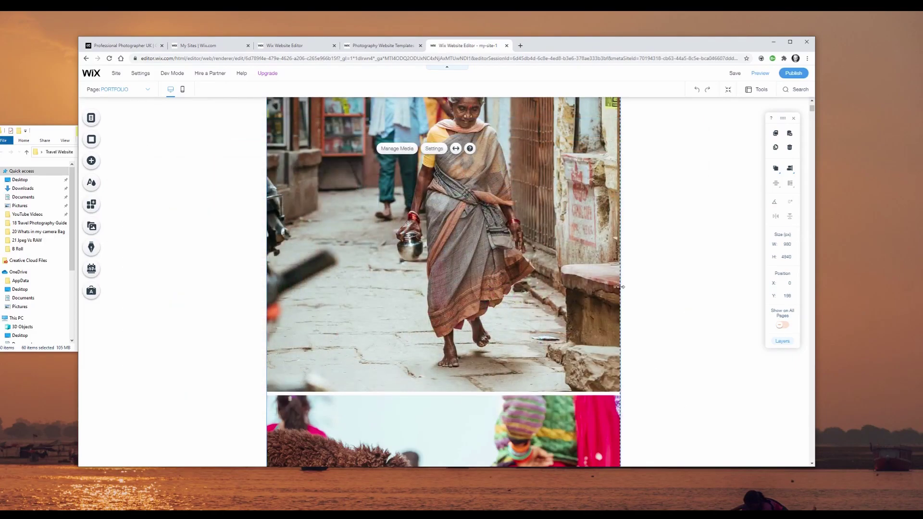
scroll(657, 302, down, 3)
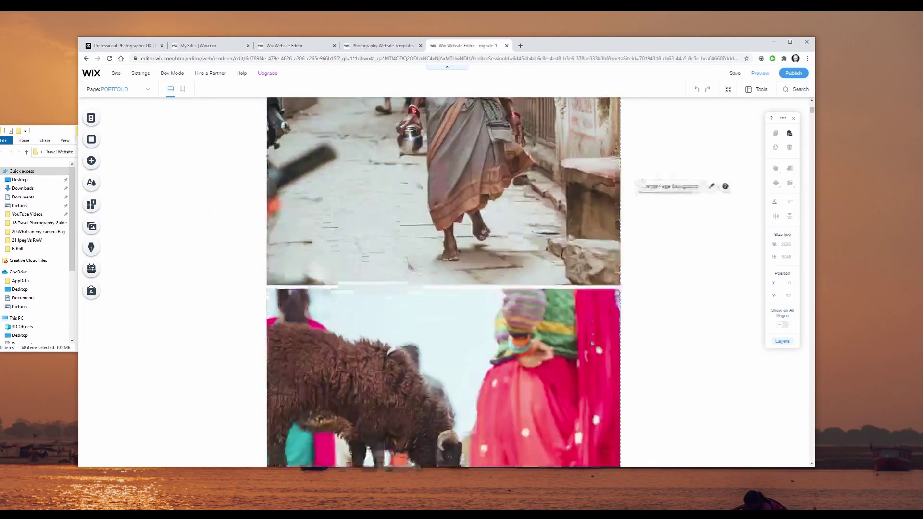
scroll(607, 364, down, 10)
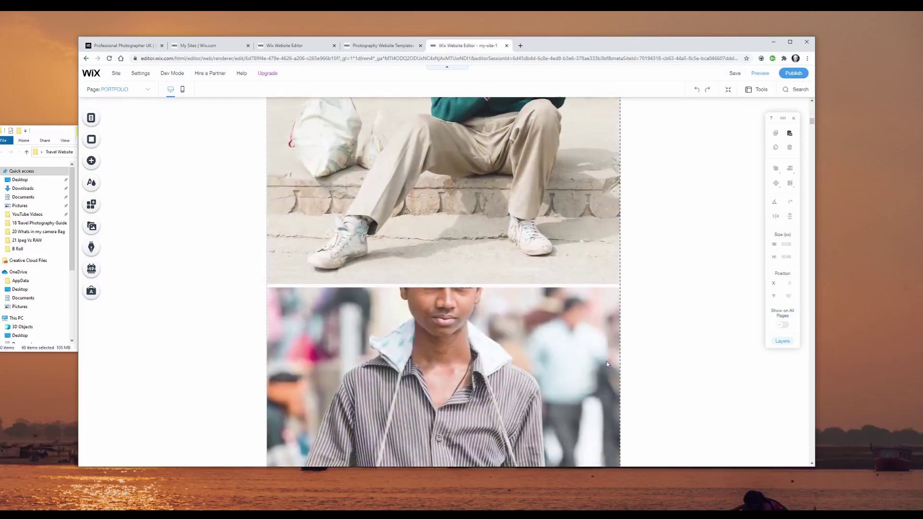
mouse_move(812, 123)
mouse_down()
mouse_move(814, 148)
mouse_move(813, 105)
mouse_up()
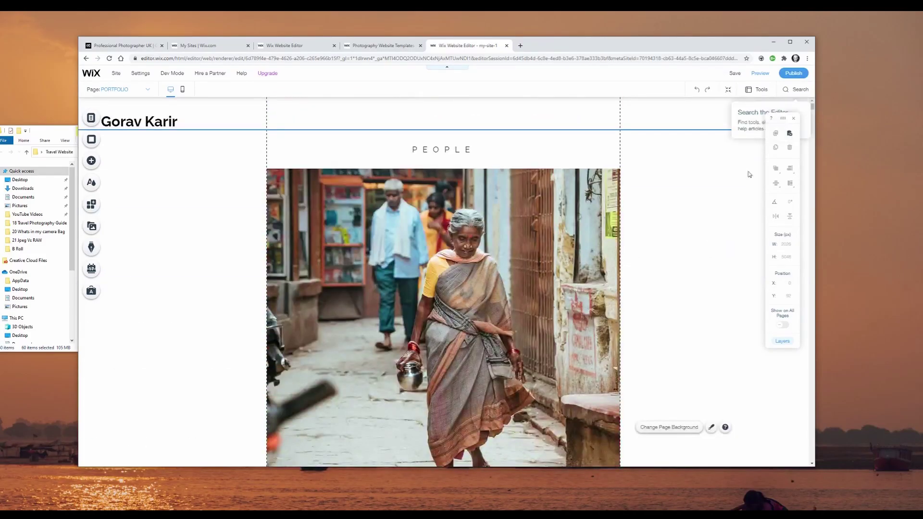
click(761, 74)
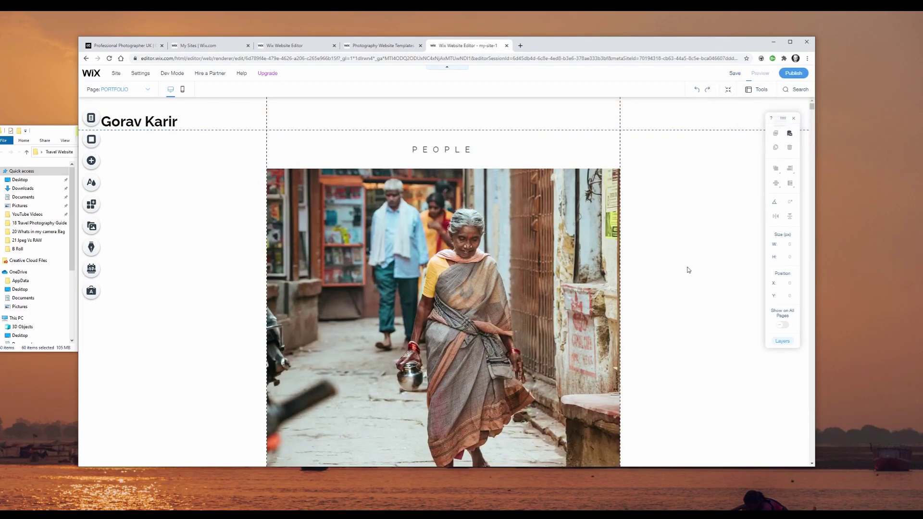
drag(813, 96, 812, 150)
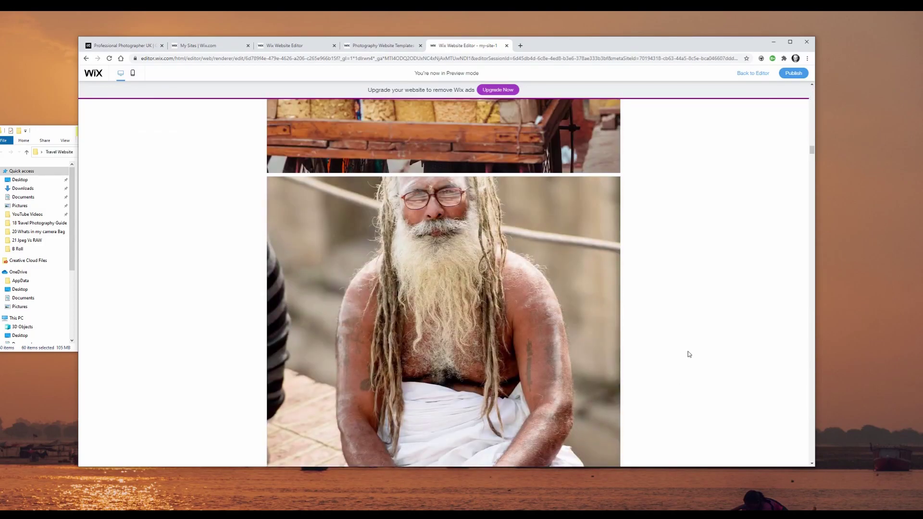
scroll(525, 294, down, 5)
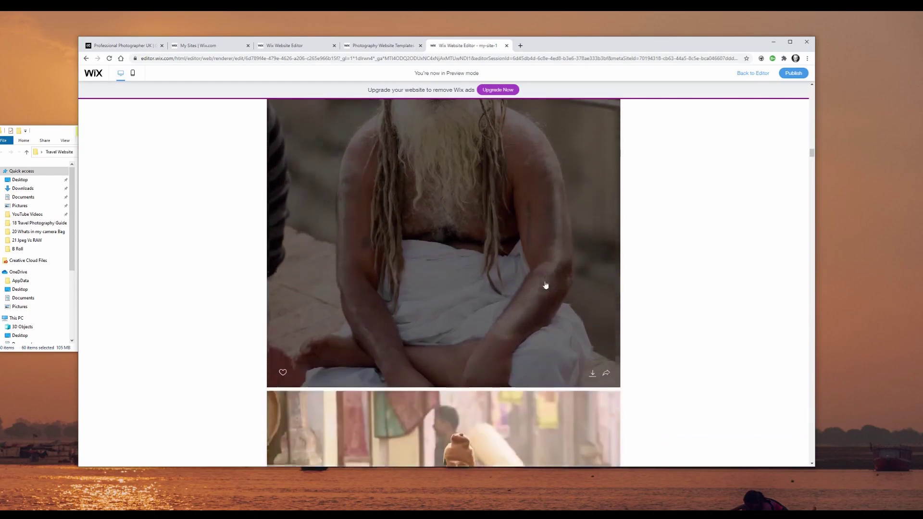
scroll(546, 286, down, 13)
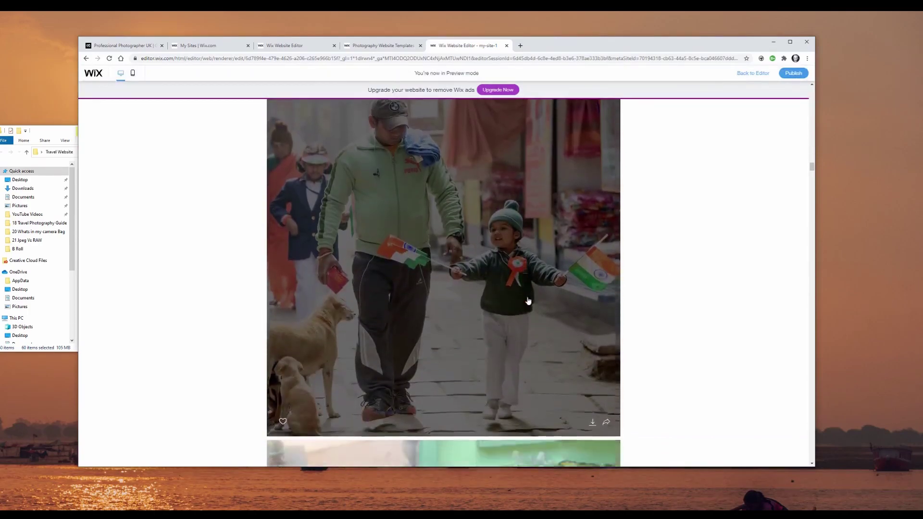
scroll(524, 298, down, 10)
scroll(510, 259, up, 3)
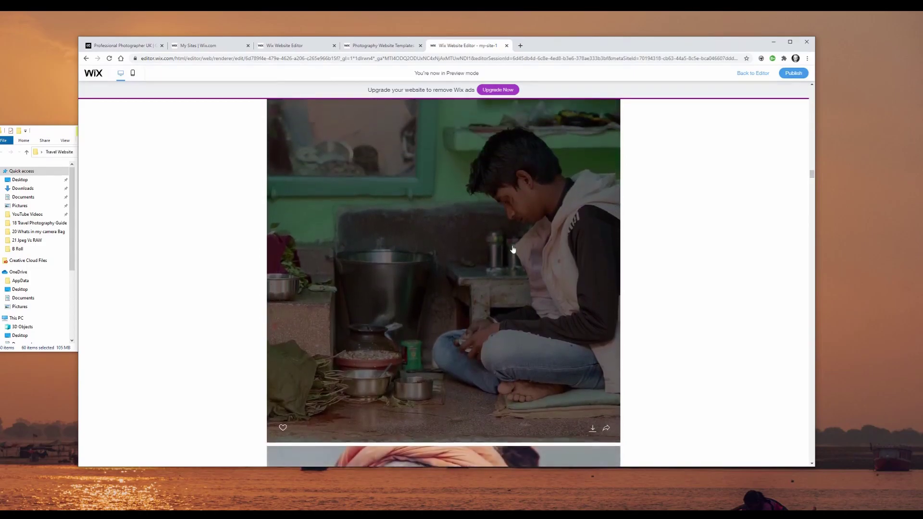
click(752, 75)
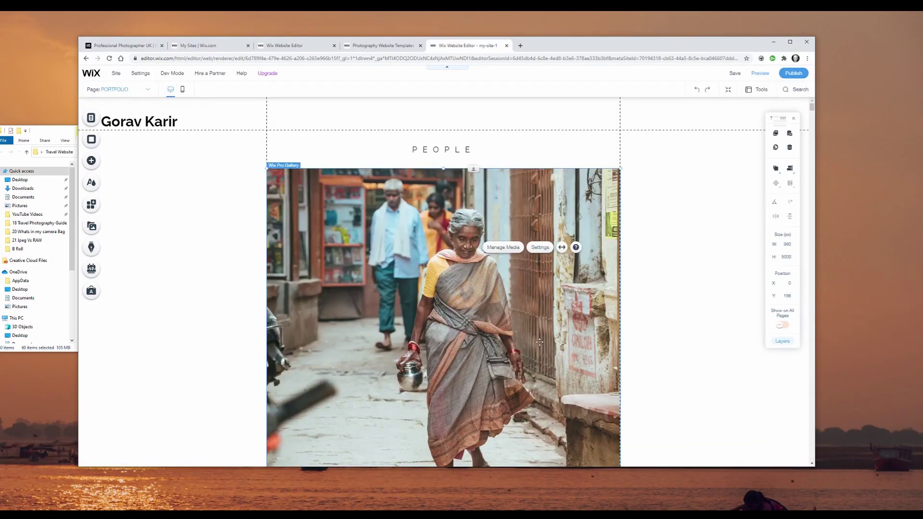
Try the Strip, Thumbnails and Slide show layouts, then set the gallery to Collage.
click(531, 247)
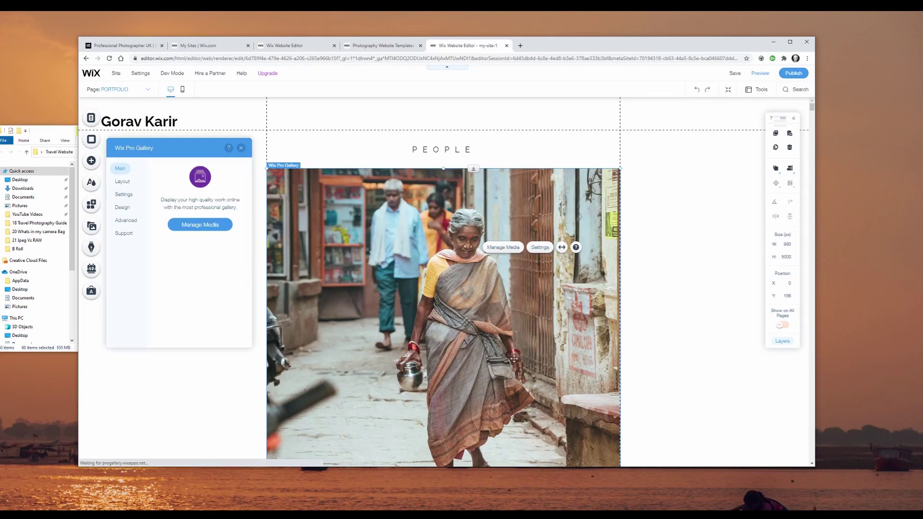
click(123, 183)
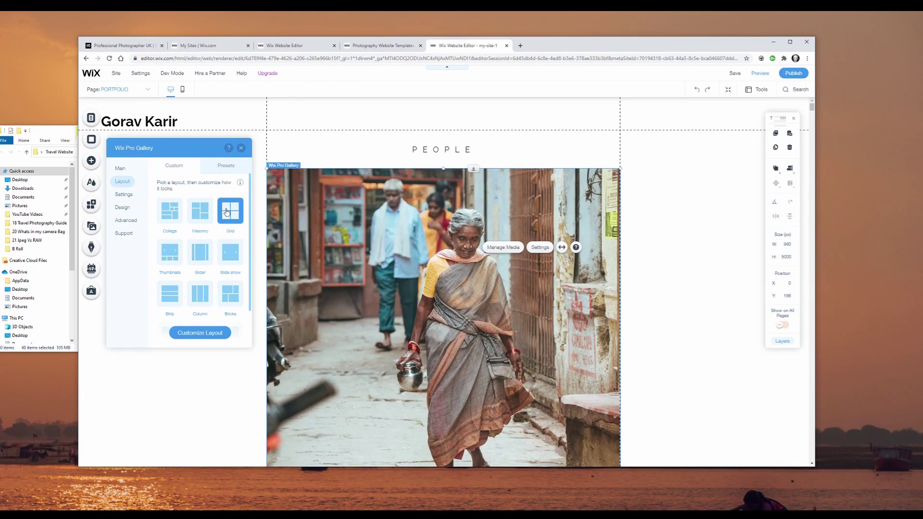
click(175, 296)
scroll(553, 327, down, 3)
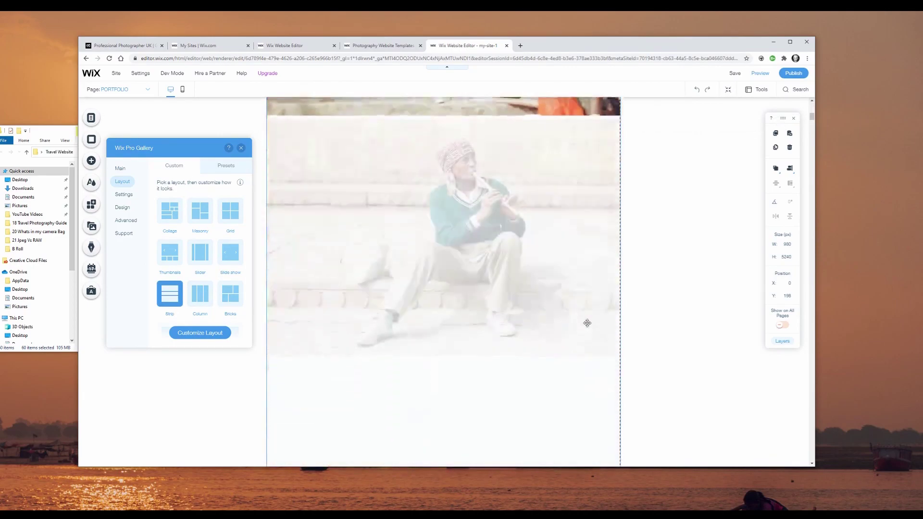
scroll(587, 324, down, 5)
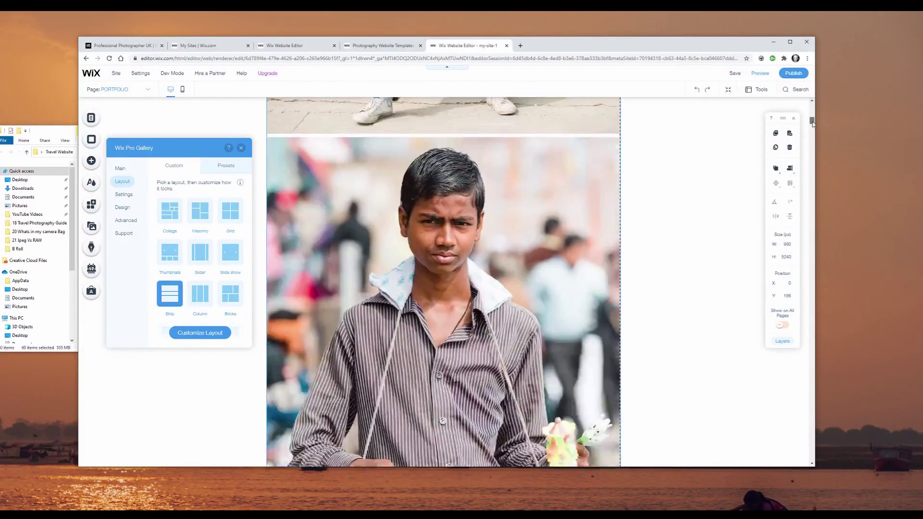
mouse_move(812, 124)
mouse_down()
mouse_move(812, 145)
mouse_move(813, 108)
mouse_up()
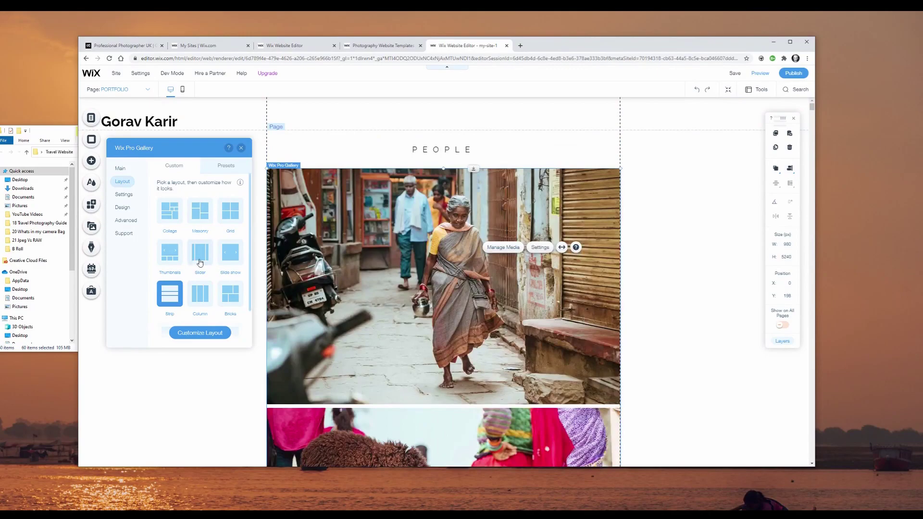
click(171, 252)
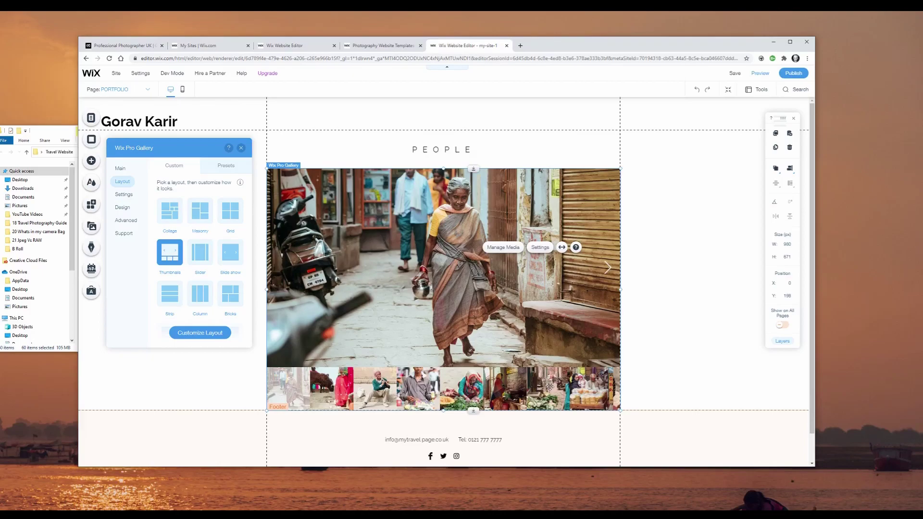
click(231, 252)
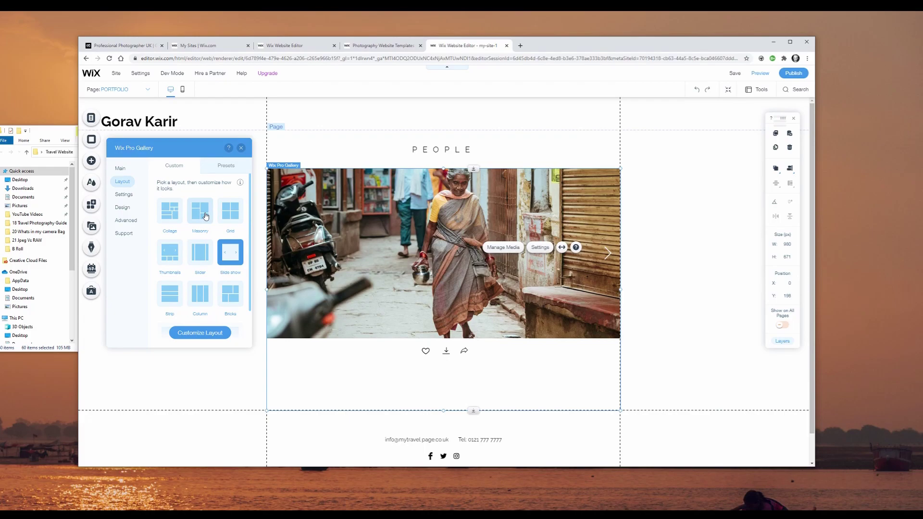
click(173, 215)
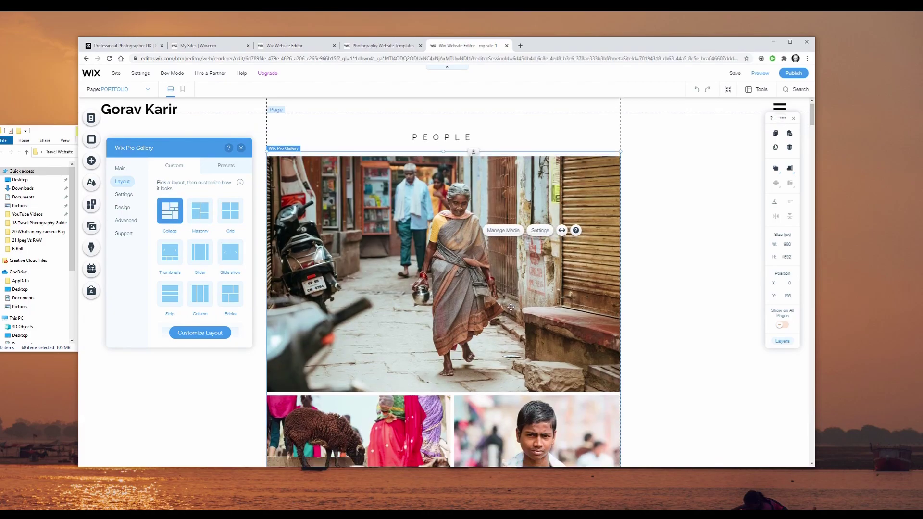
scroll(219, 140, down, 2)
click(241, 148)
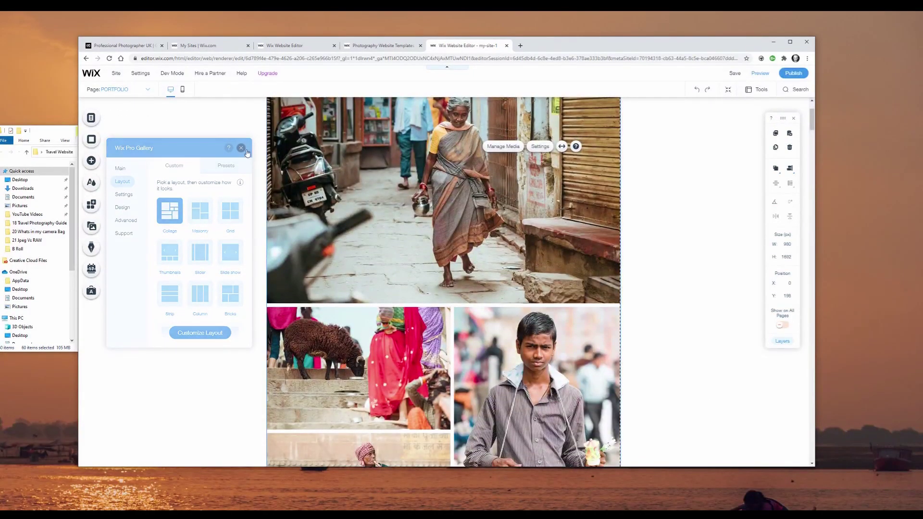
mouse_move(814, 119)
mouse_down()
mouse_move(819, 159)
mouse_move(814, 112)
mouse_up()
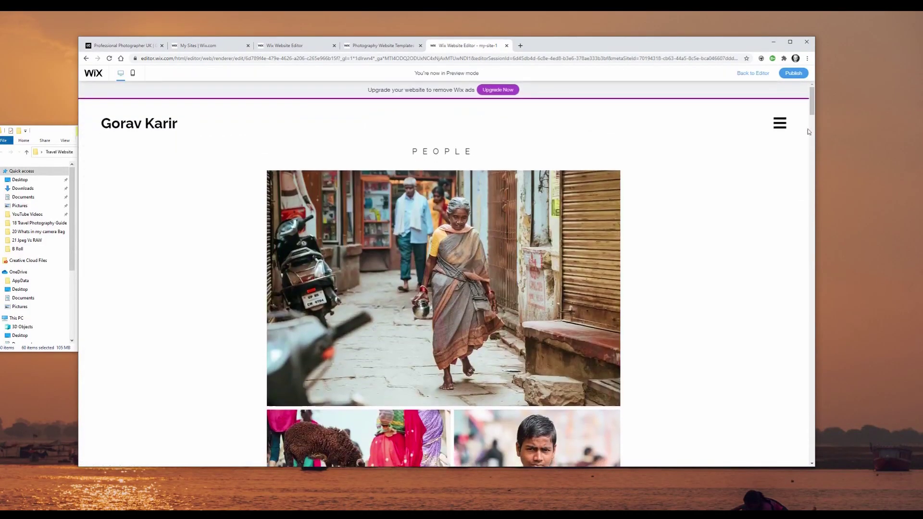
Preview the mobile site, opening the navigation menu and going to the PORTFOLIO page.
drag(814, 110, 762, 76)
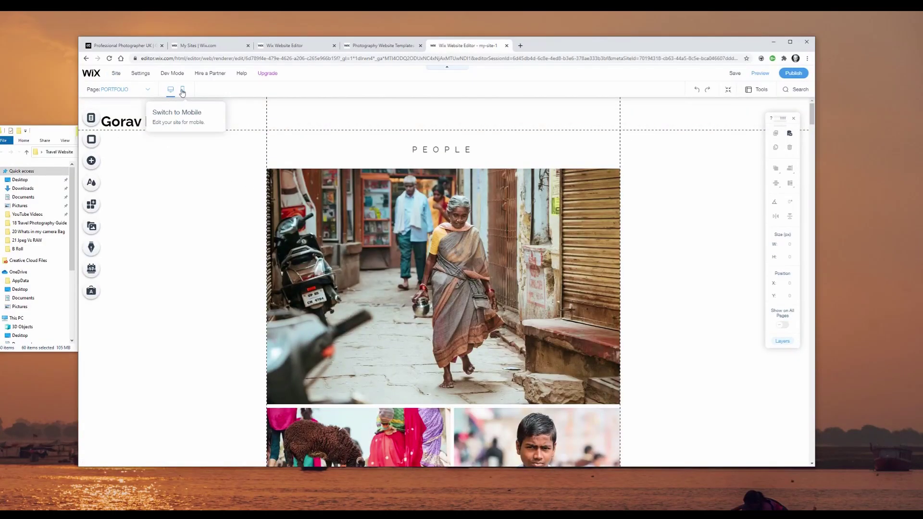
click(183, 90)
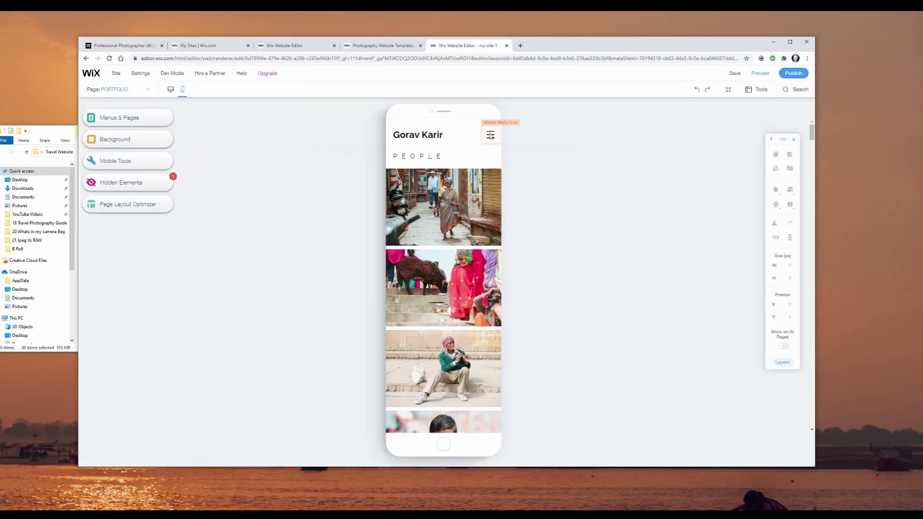
click(761, 73)
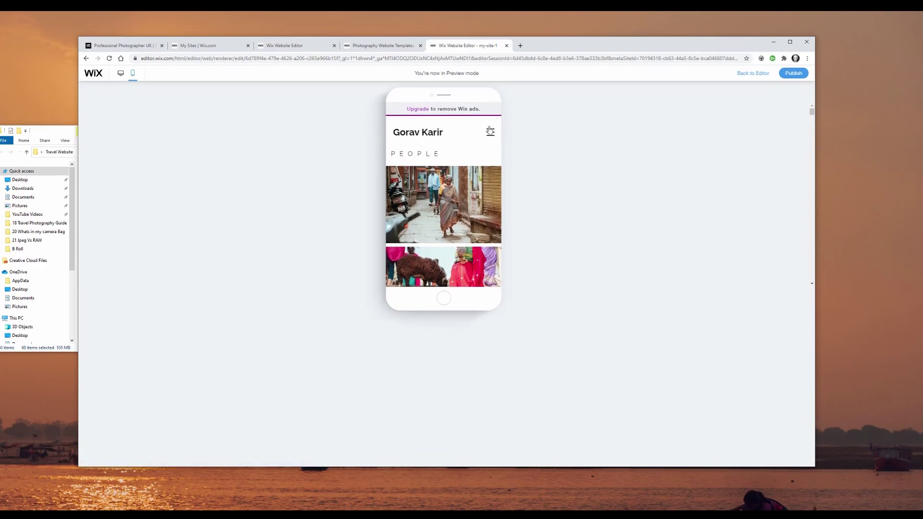
click(490, 134)
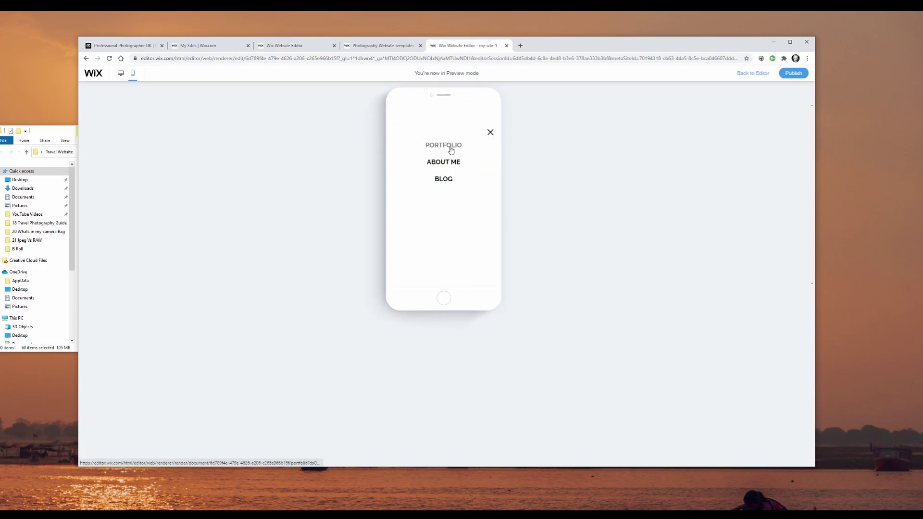
click(500, 131)
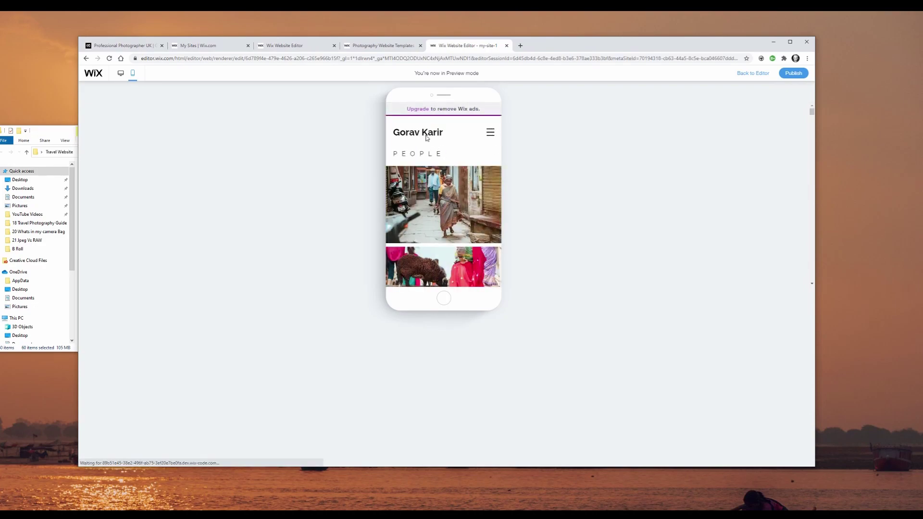
scroll(461, 248, down, 5)
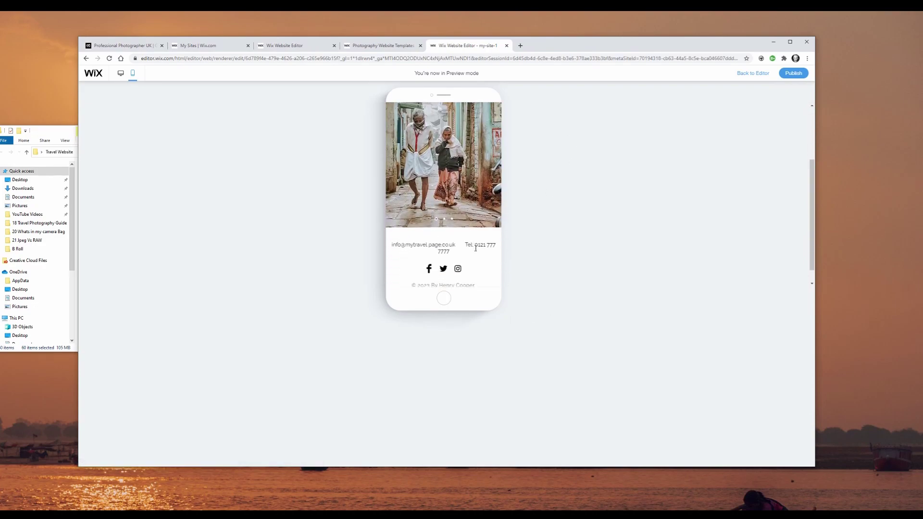
scroll(460, 247, up, 5)
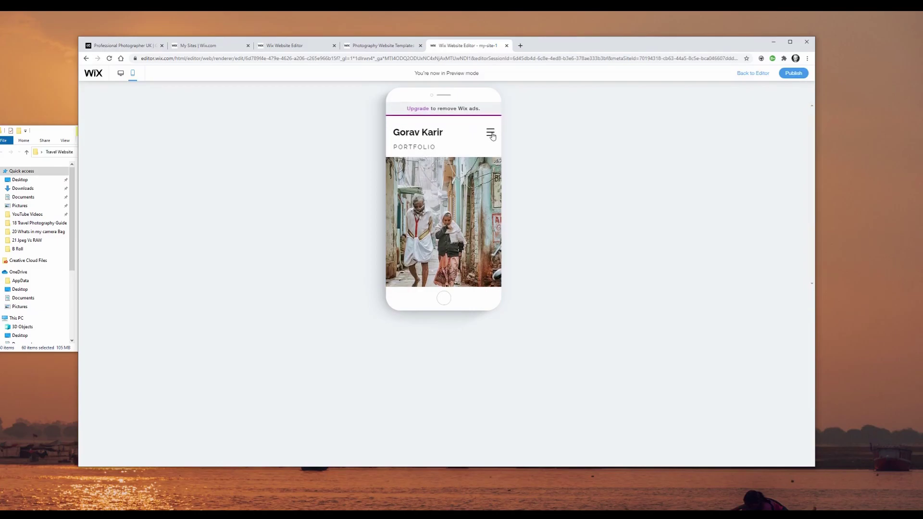
click(490, 132)
click(451, 147)
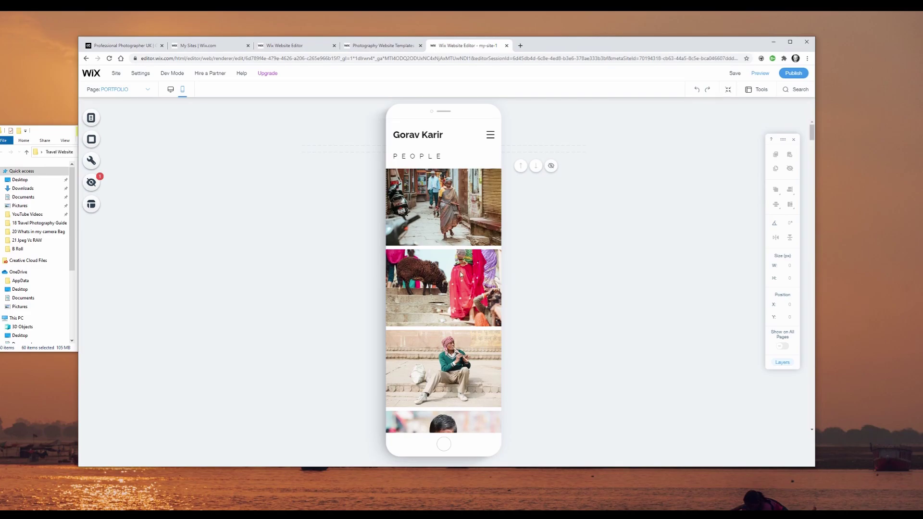
Try the Slide show, Bricks, Mix, Alternate and Magic layouts on the mobile gallery.
click(441, 209)
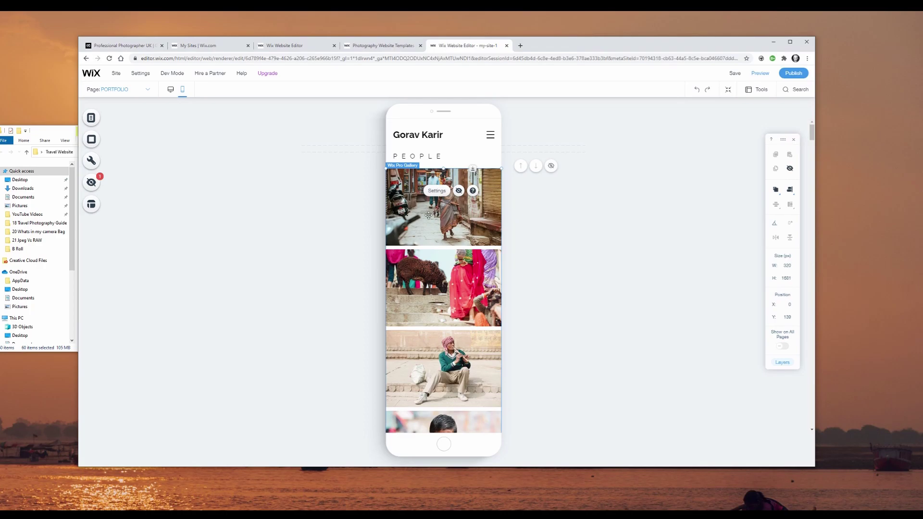
click(437, 191)
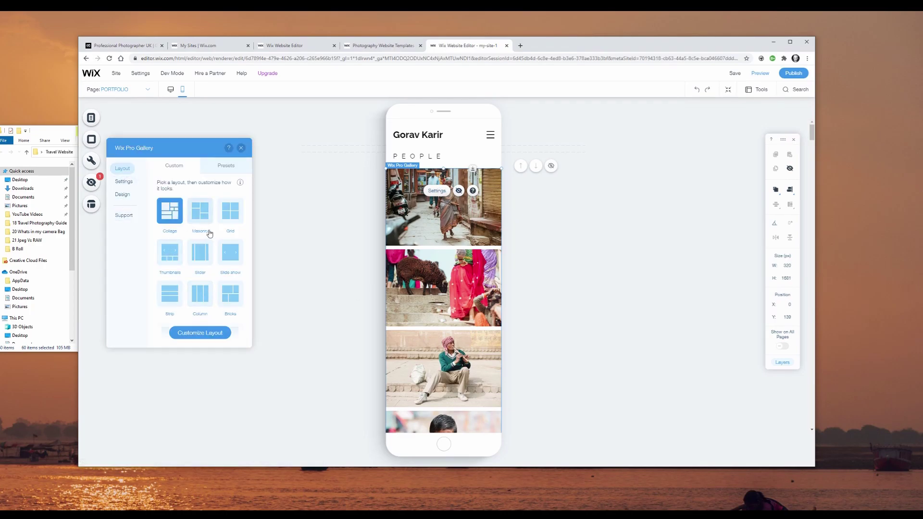
click(230, 254)
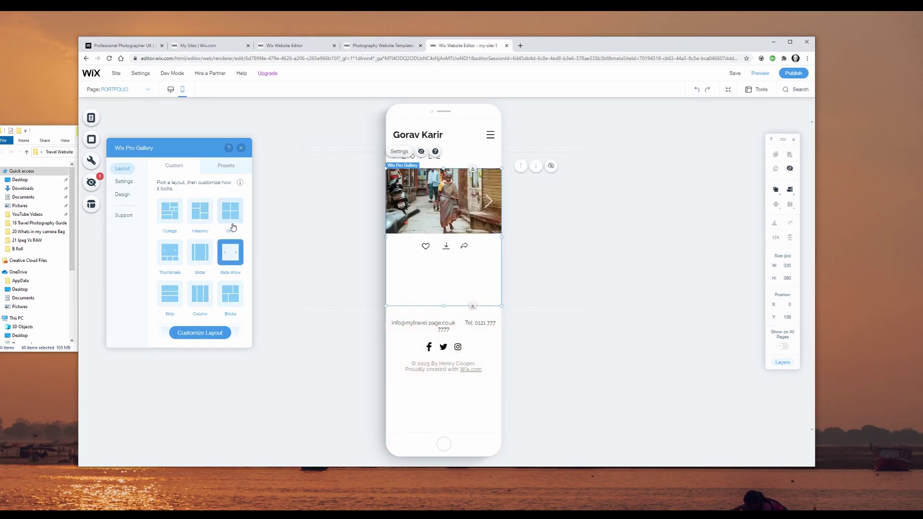
scroll(242, 280, down, 1)
click(231, 251)
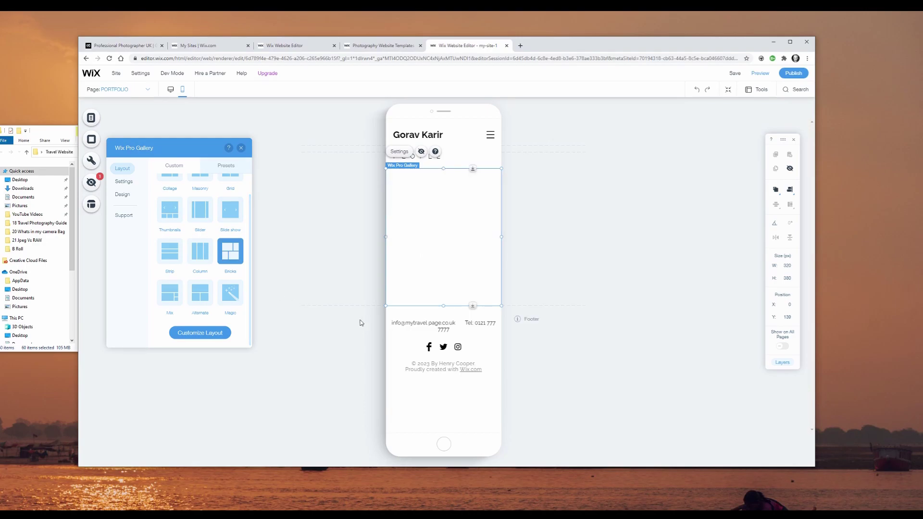
scroll(493, 294, down, 3)
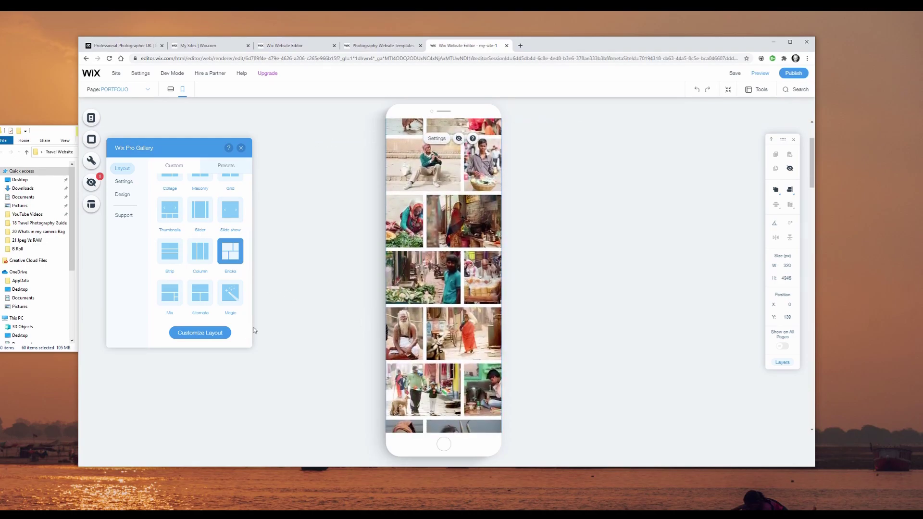
click(170, 293)
click(200, 294)
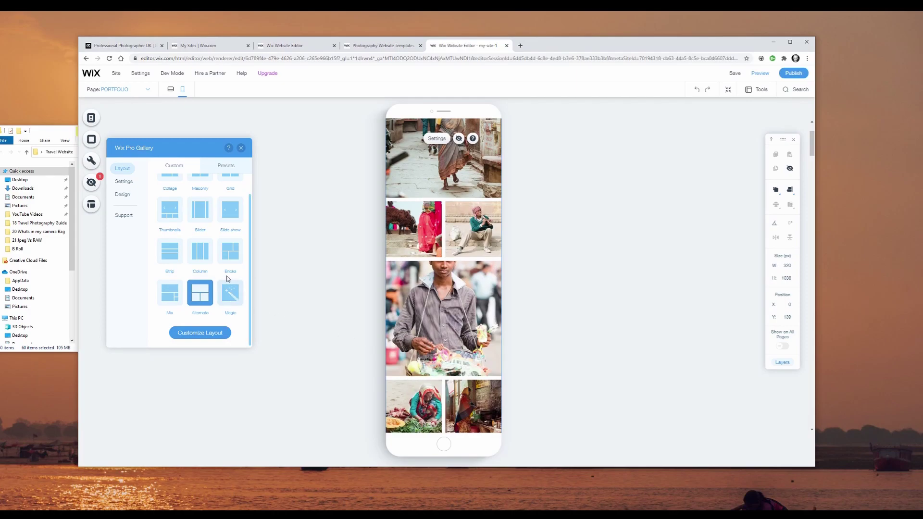
click(231, 296)
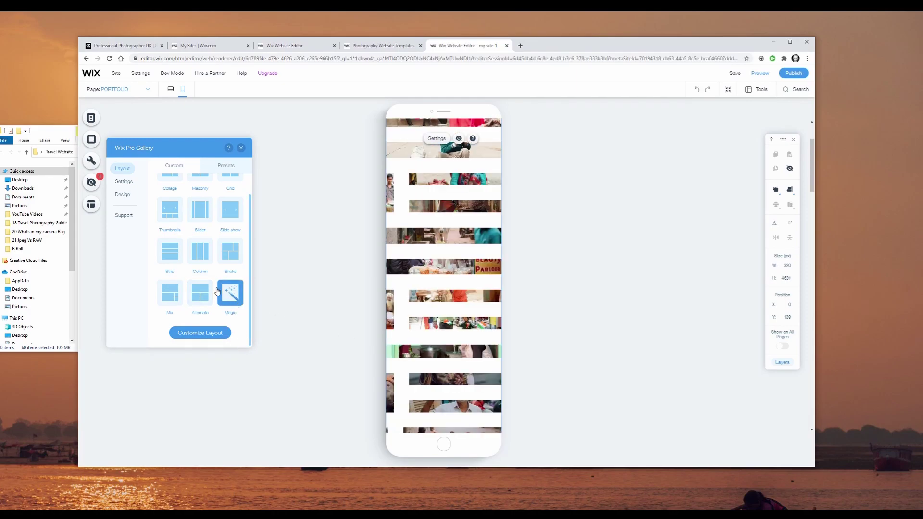
After trying Masonry and Collage, settle on the Strip layout and close the settings.
scroll(208, 271, up, 2)
click(201, 217)
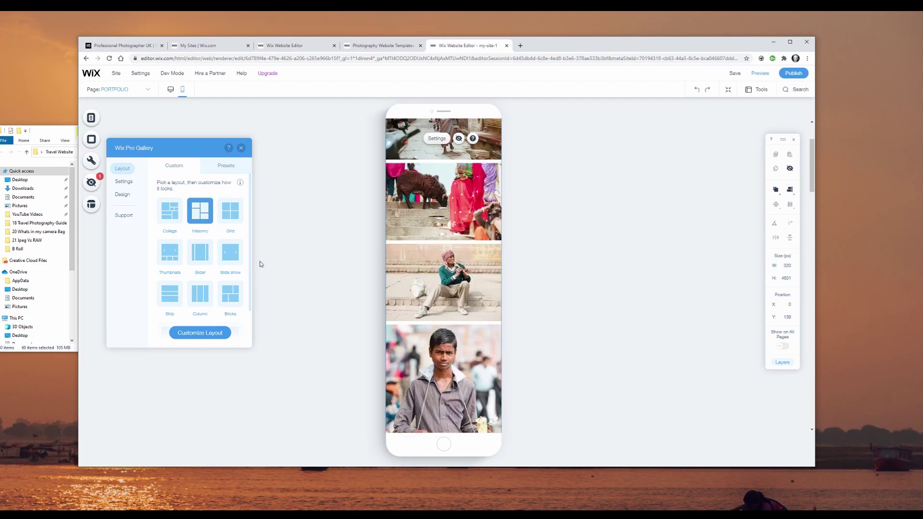
click(170, 210)
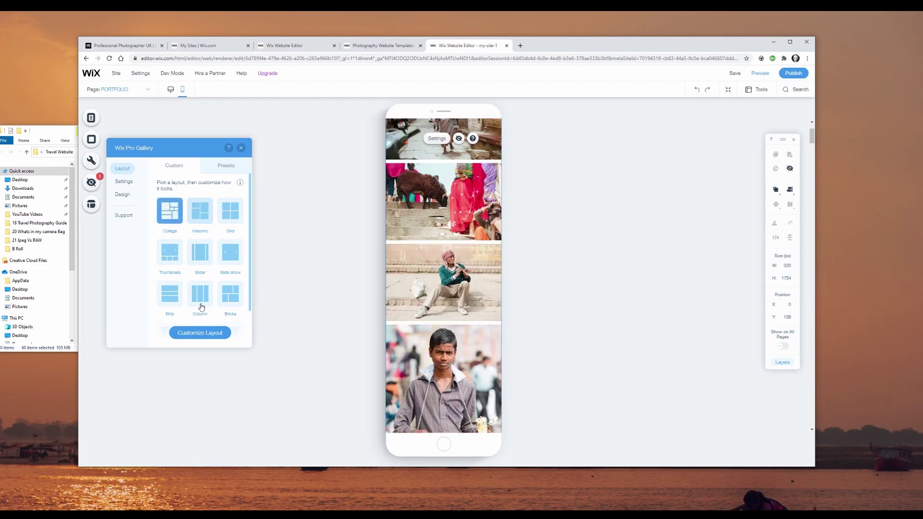
click(170, 294)
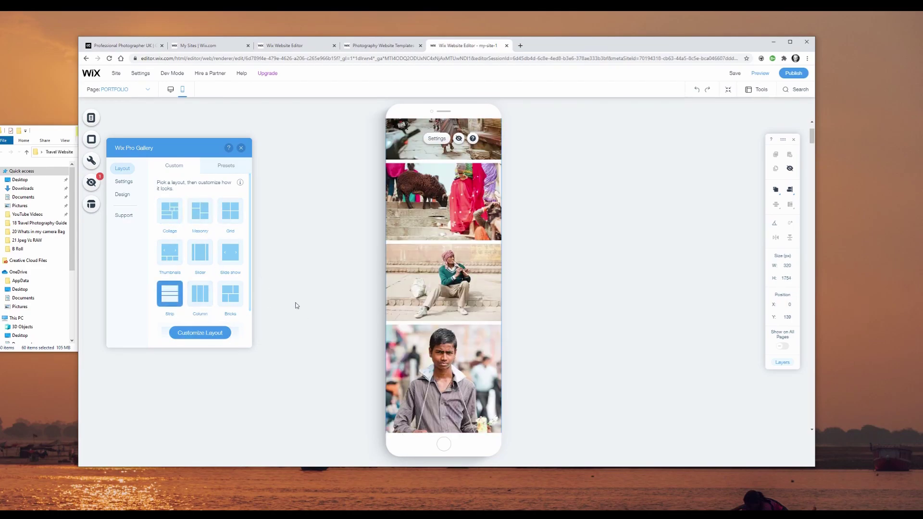
scroll(424, 261, up, 3)
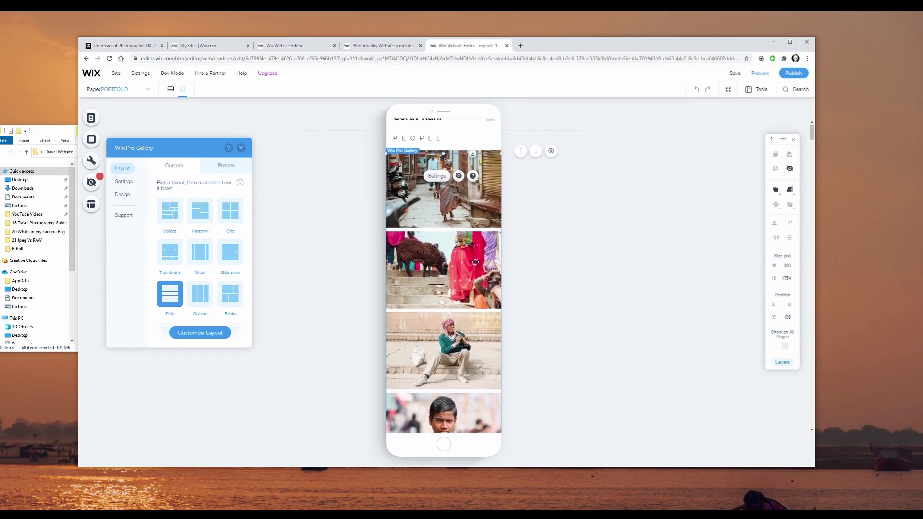
click(241, 148)
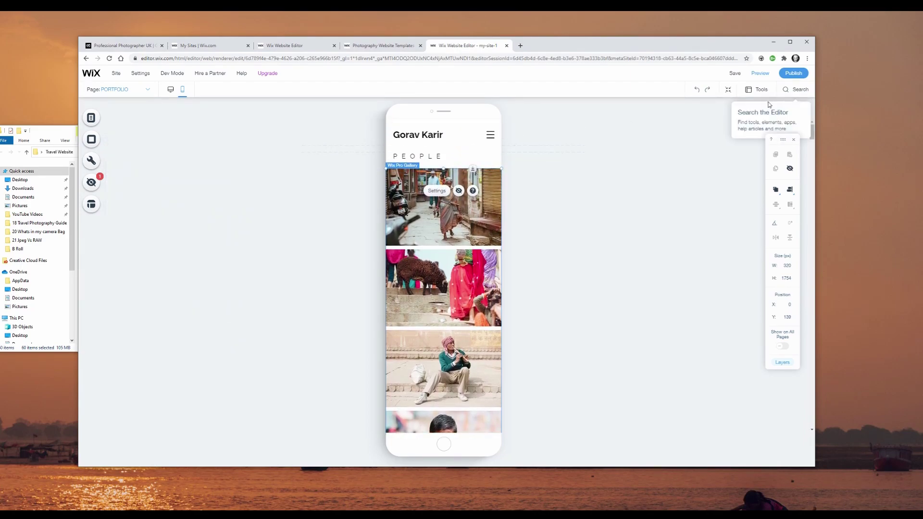
Switch back to the desktop layout and start editing the PEOPLE heading text.
click(167, 91)
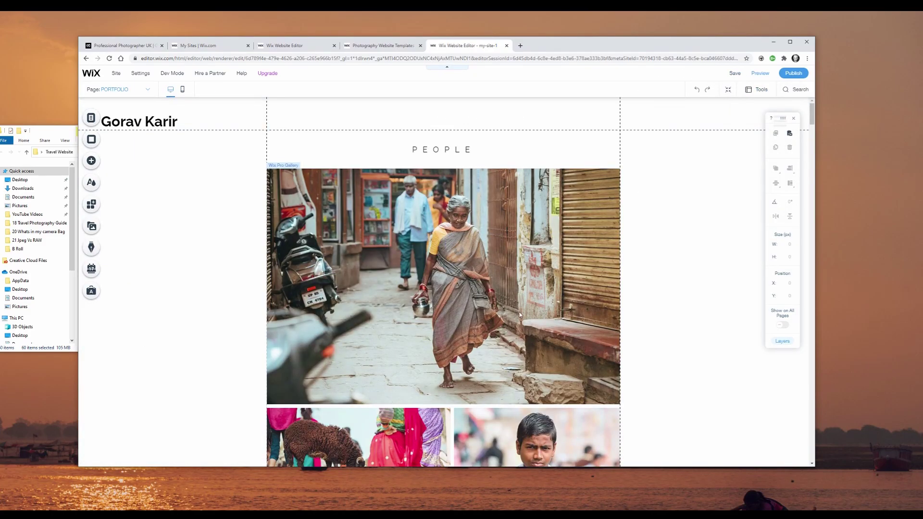
click(443, 150)
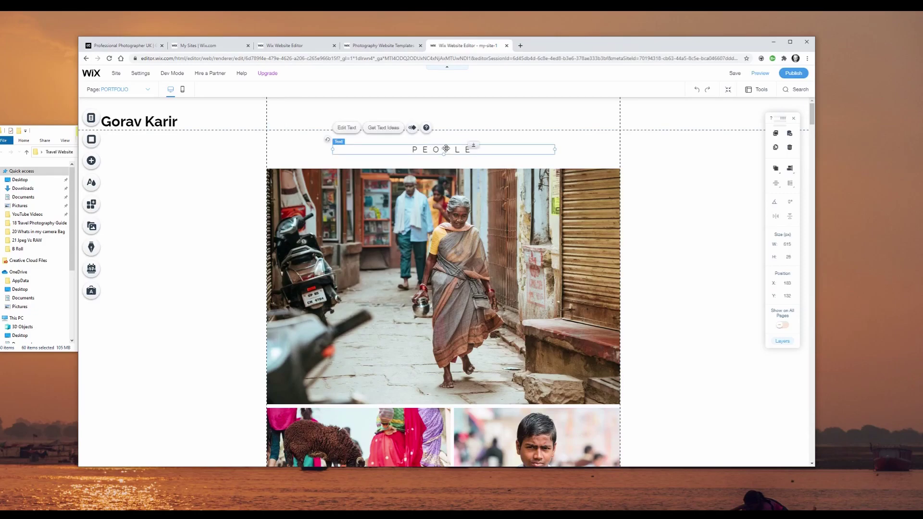
double_click(446, 149)
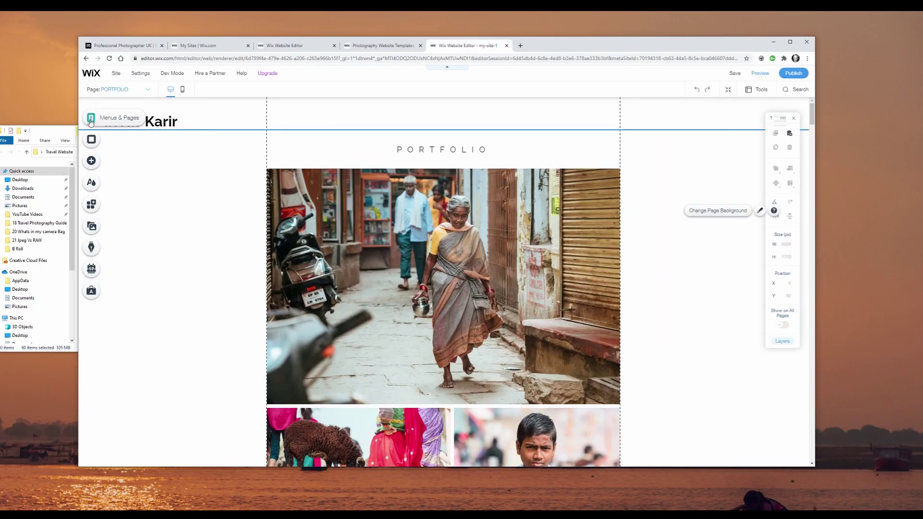
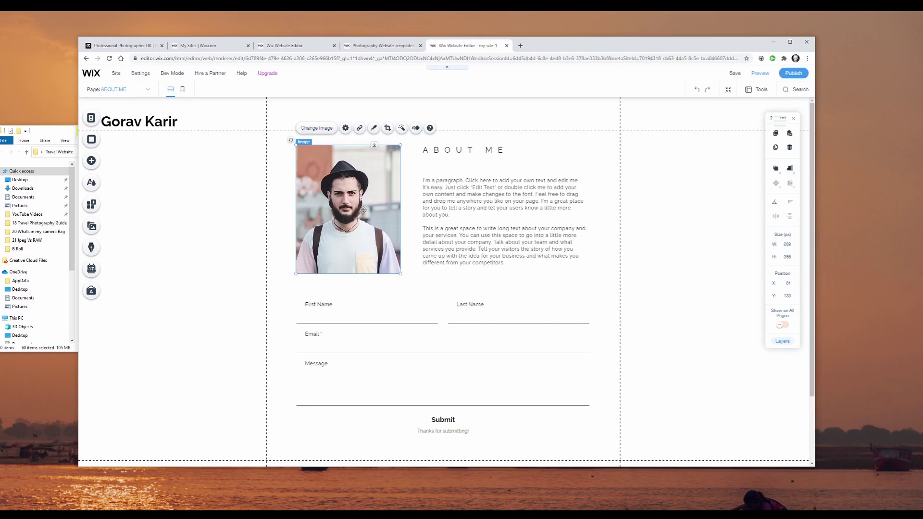
Replace the About Me image with the DSC_2456 portrait of the man in an orange turban.
click(317, 128)
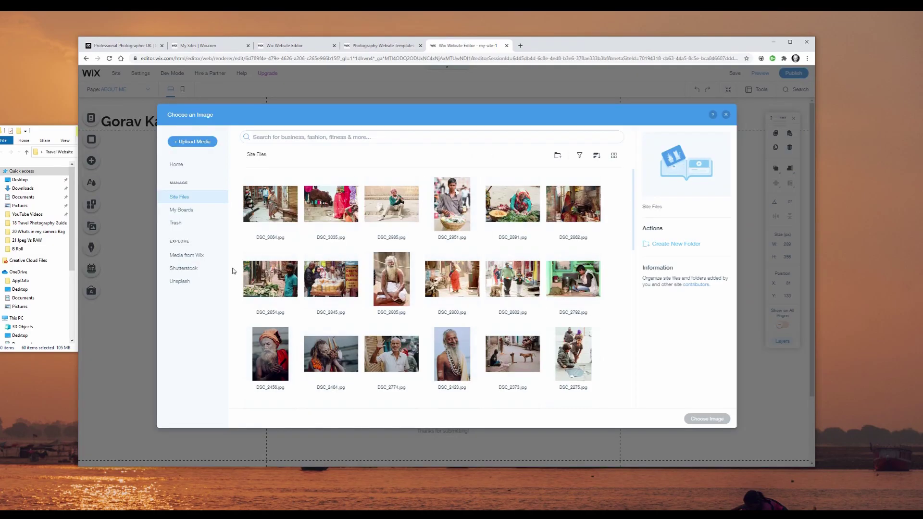
scroll(420, 350, down, 2)
scroll(420, 350, down, 1)
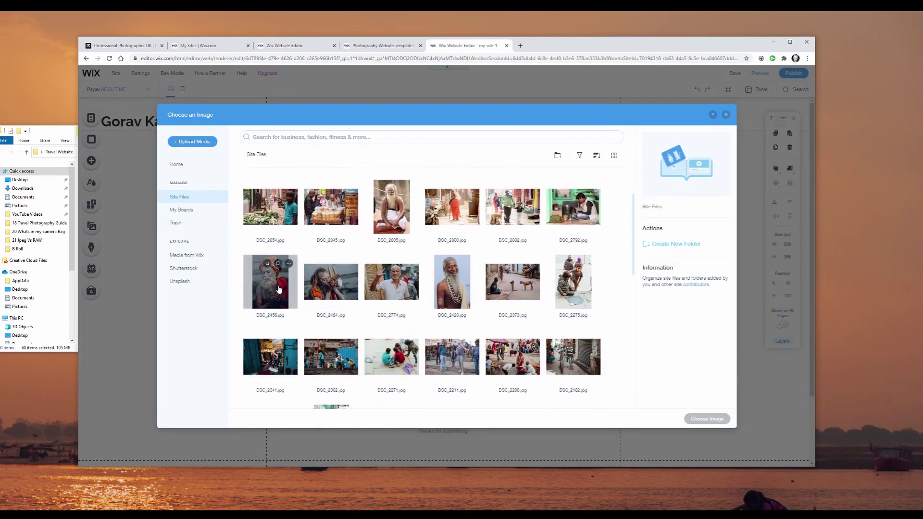
click(271, 283)
click(707, 419)
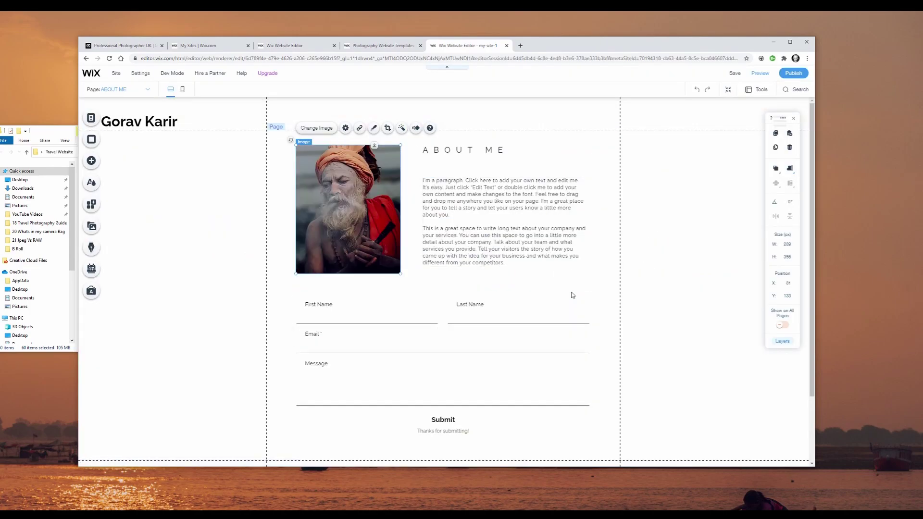
Hide the Blog page from the site menu, then reopen the pages list.
click(91, 118)
click(269, 251)
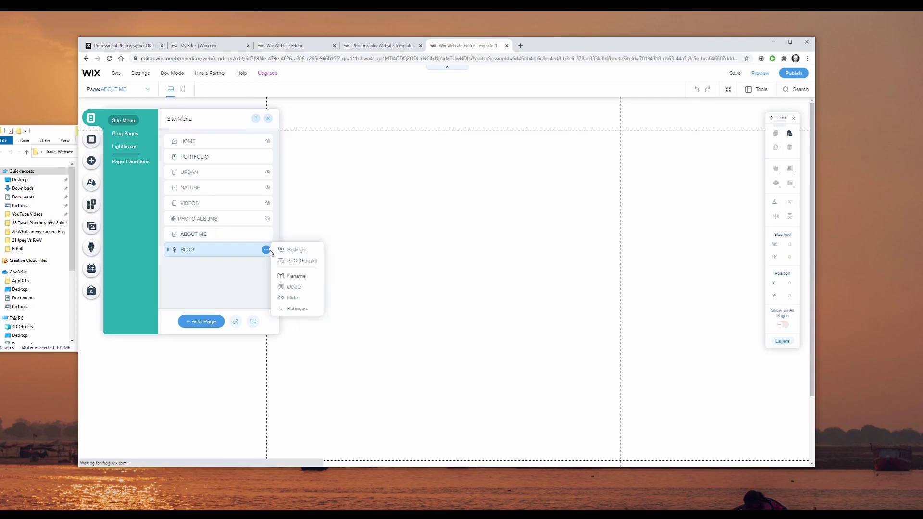
click(304, 302)
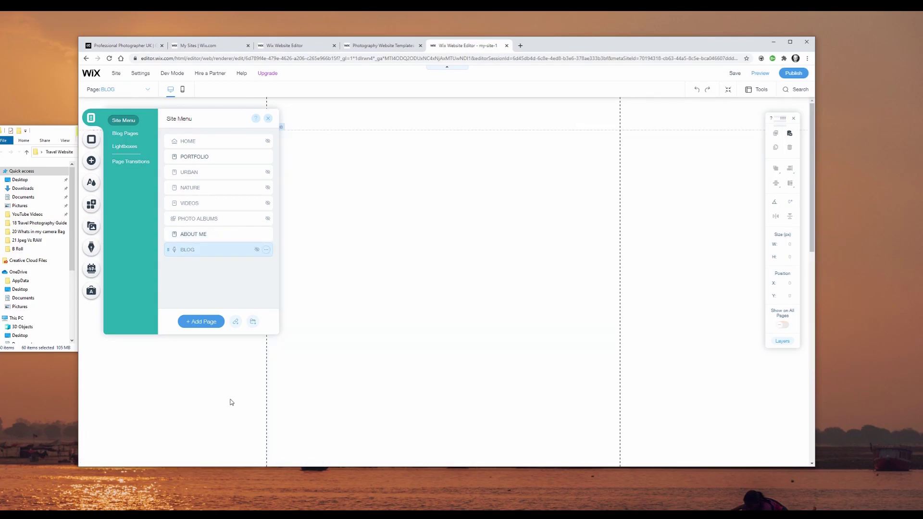
click(193, 234)
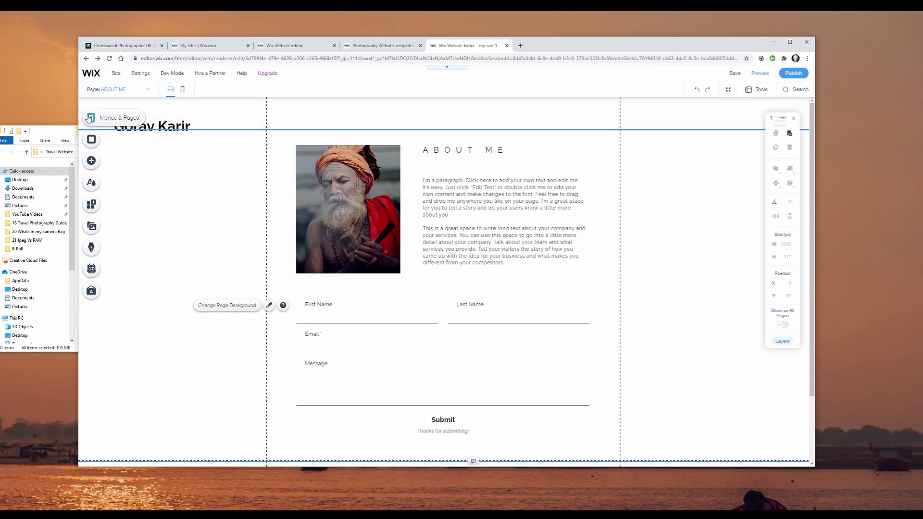
click(91, 118)
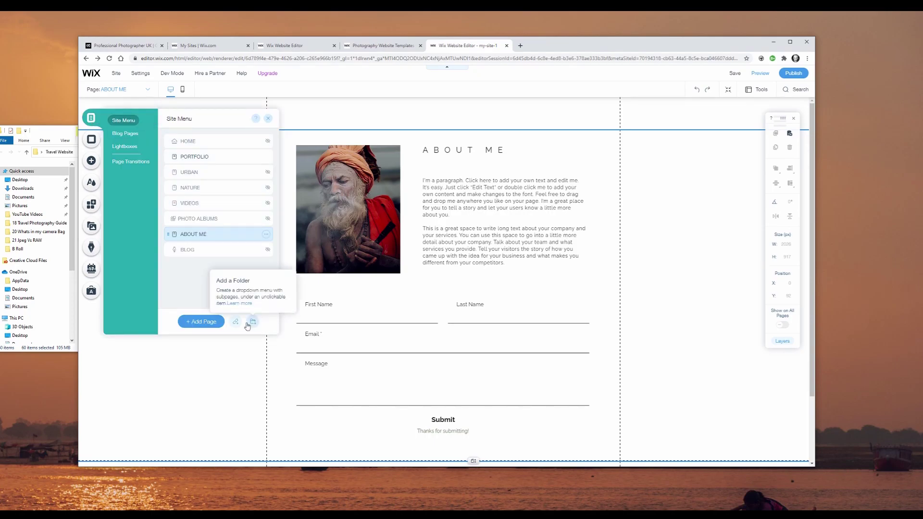
Add a new page named FAQ.
click(222, 325)
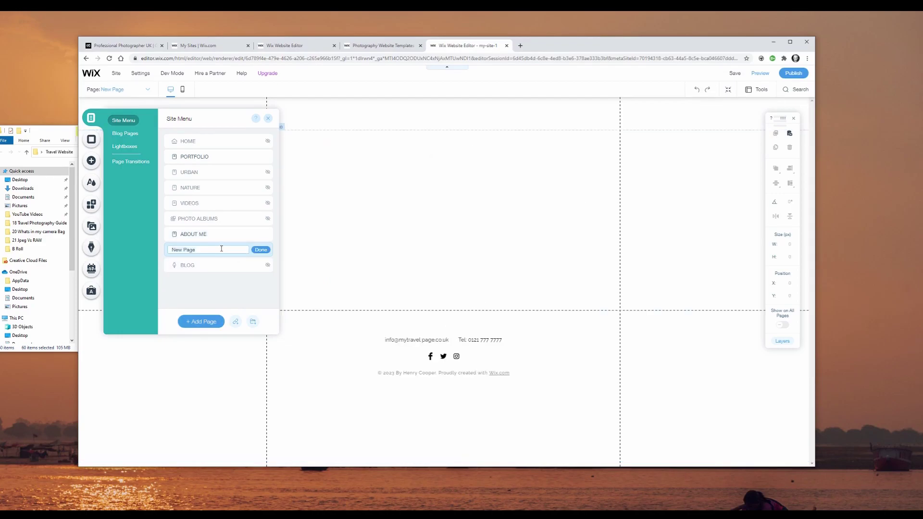
text(FAQ)
key(Return)
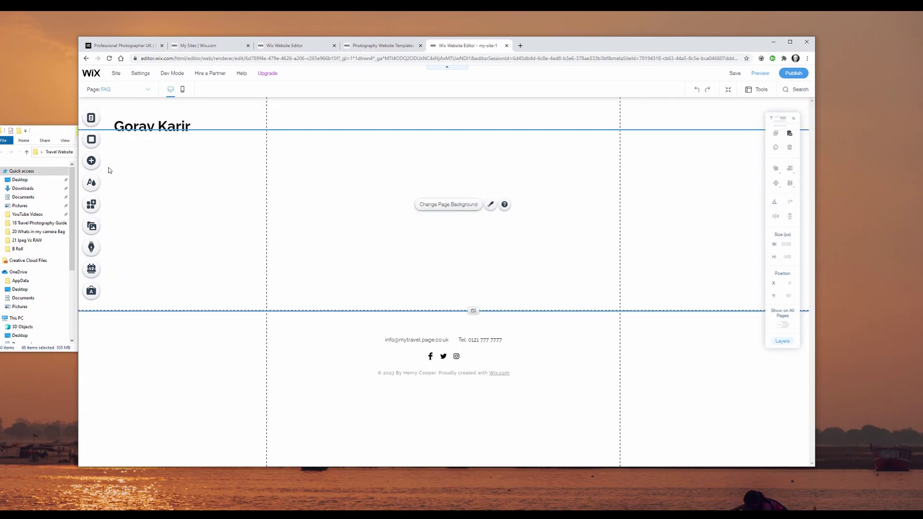
Add a Huge Title reading 'FAQ' and move it to the top of the page.
click(91, 160)
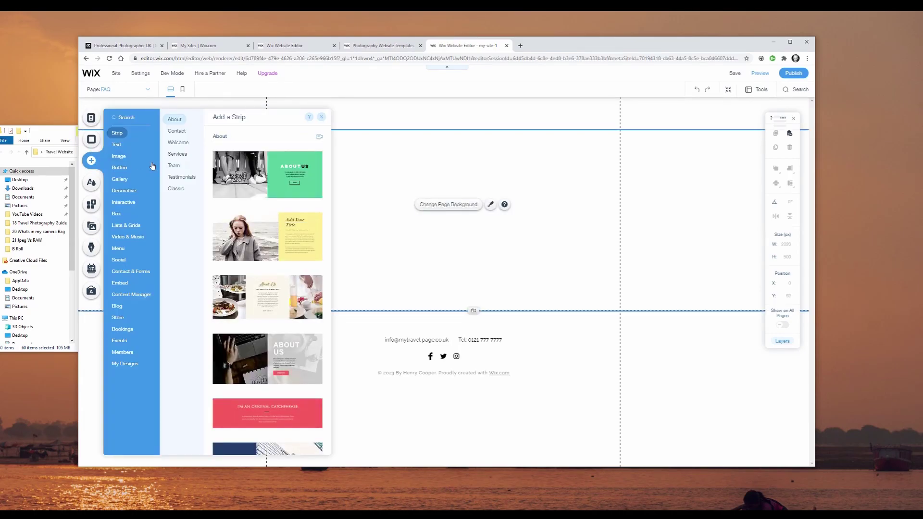
click(126, 146)
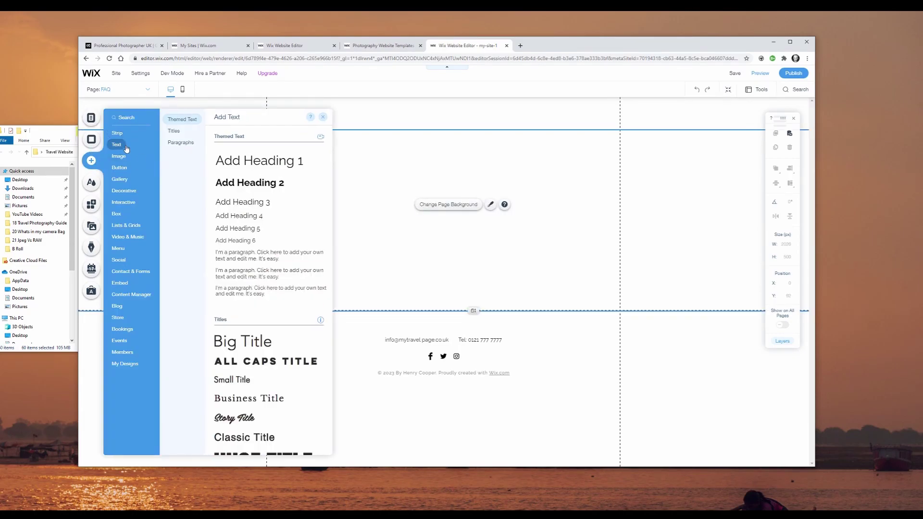
click(174, 133)
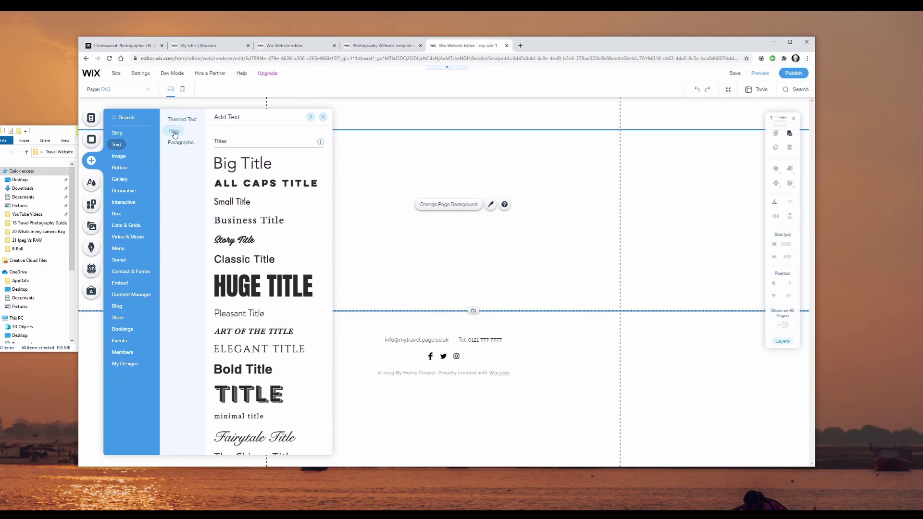
click(266, 286)
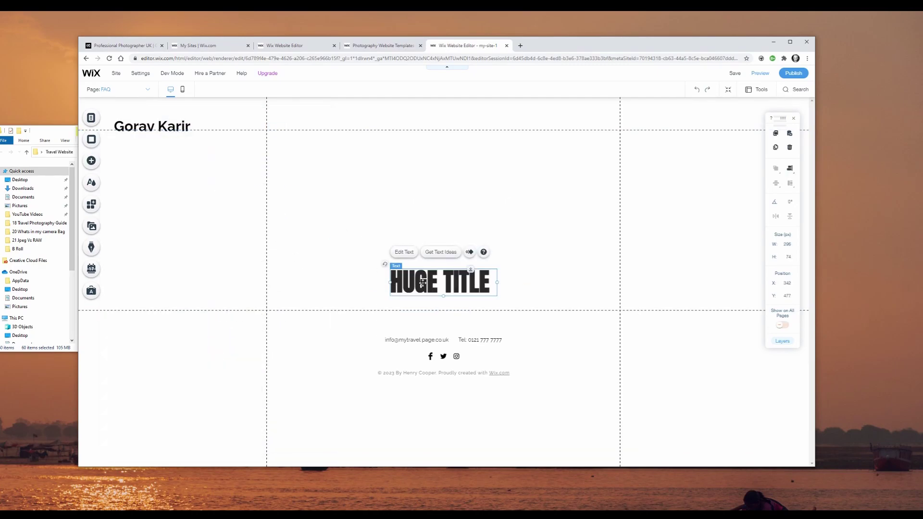
double_click(423, 282)
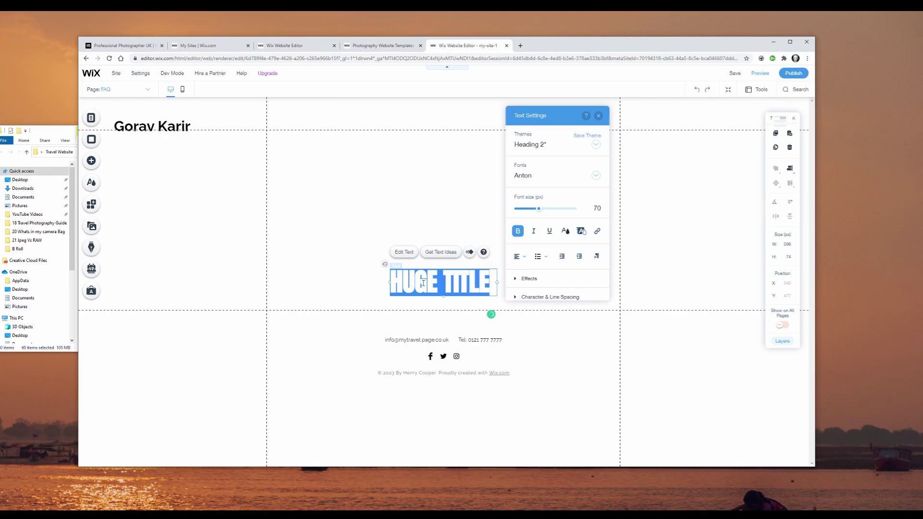
text(FAQ)
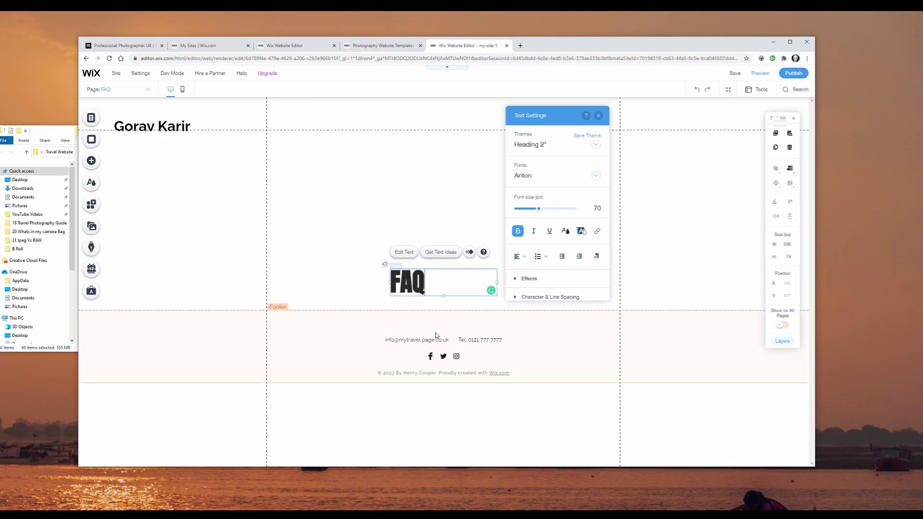
click(425, 267)
drag(425, 267, 441, 148)
Add a Bree paragraph text box to the FAQ page.
click(470, 186)
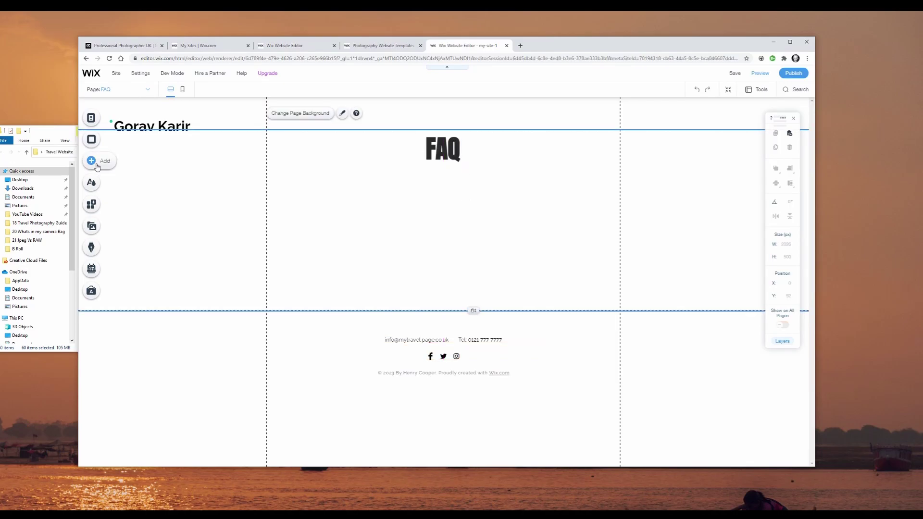
click(91, 160)
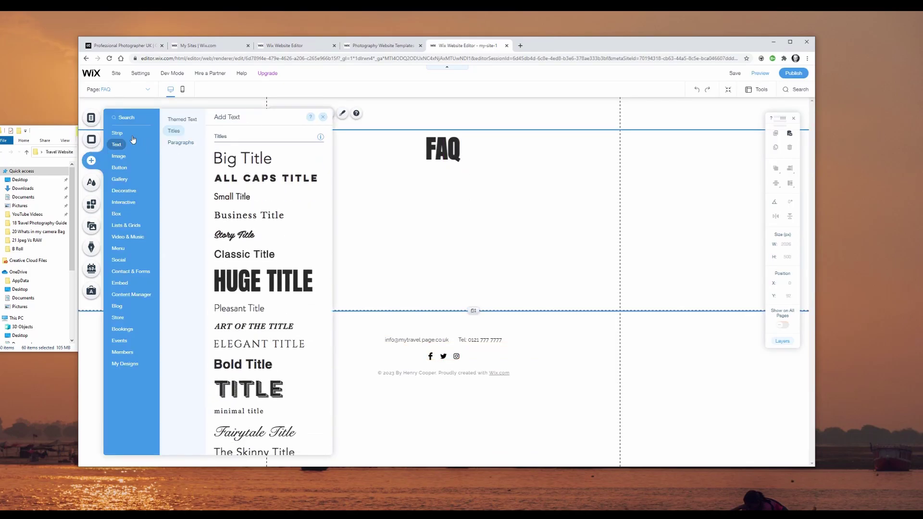
click(181, 142)
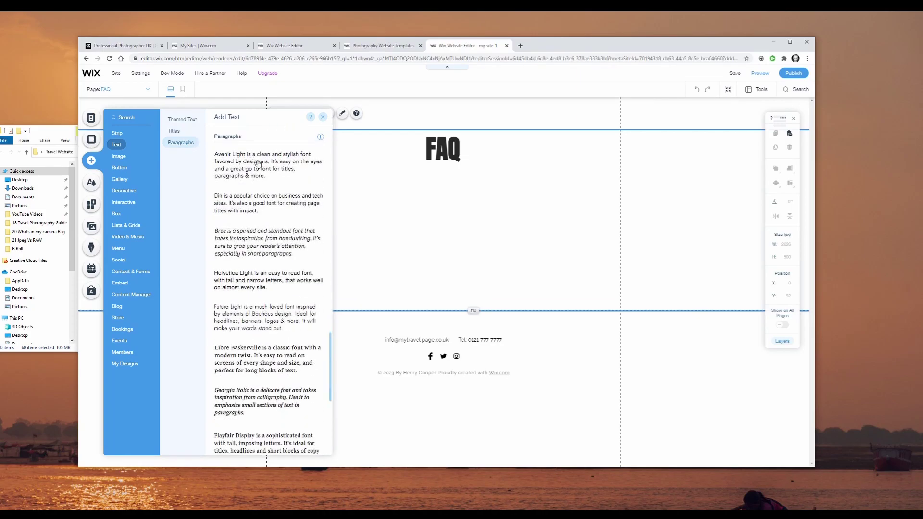
scroll(245, 335, down, 5)
scroll(269, 284, up, 5)
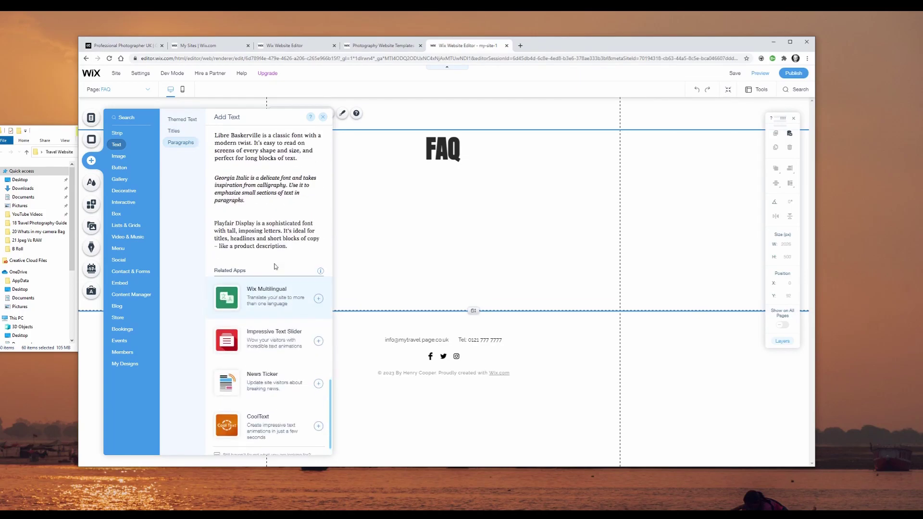
click(266, 227)
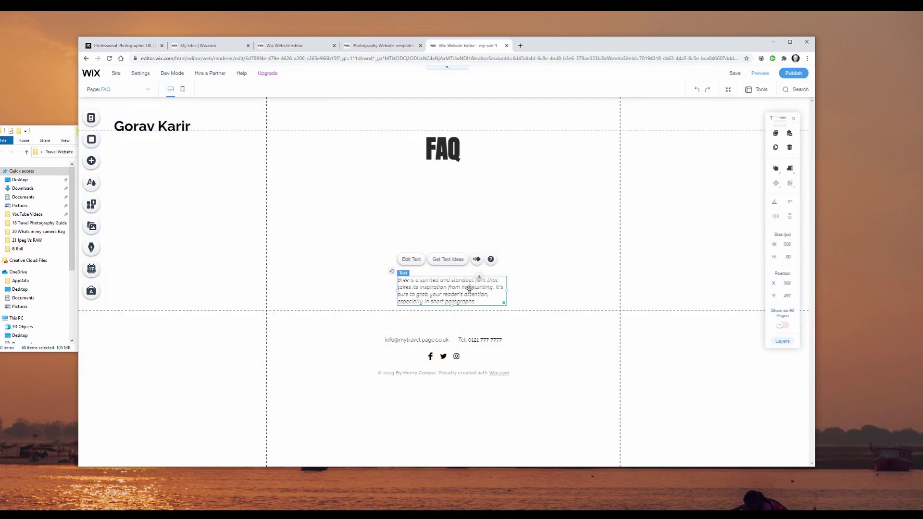
Move the paragraph under the FAQ title and widen it to 733 px.
drag(437, 295, 425, 188)
drag(496, 183, 567, 183)
drag(388, 180, 424, 181)
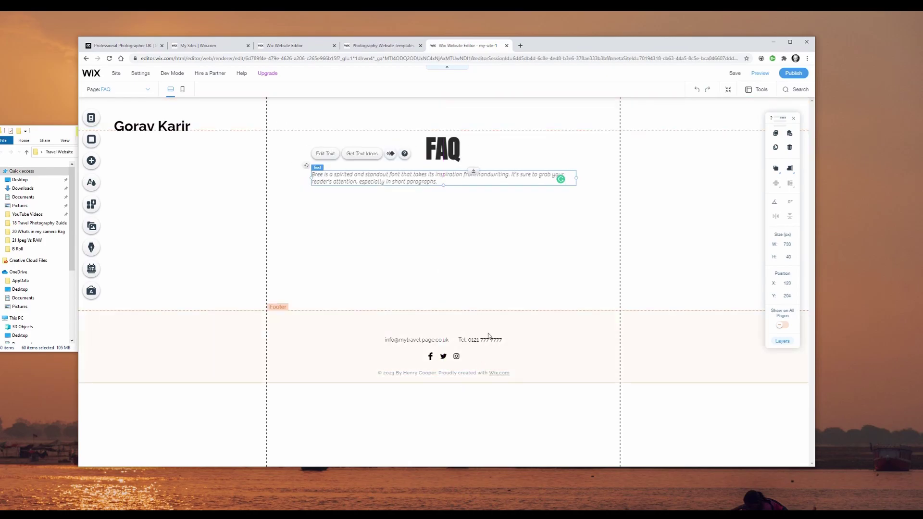
click(556, 233)
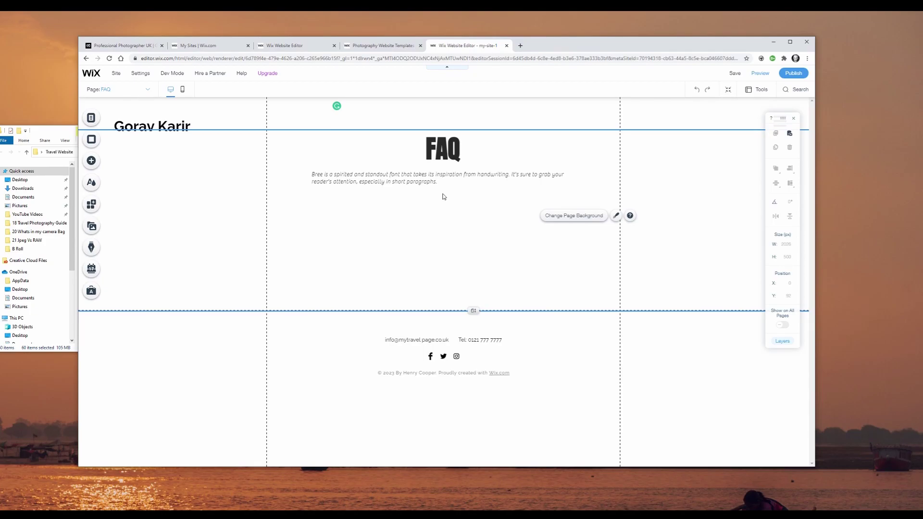
Place a Pro Gallery below the paragraph, widen it to 898 px, and preview the site.
click(97, 164)
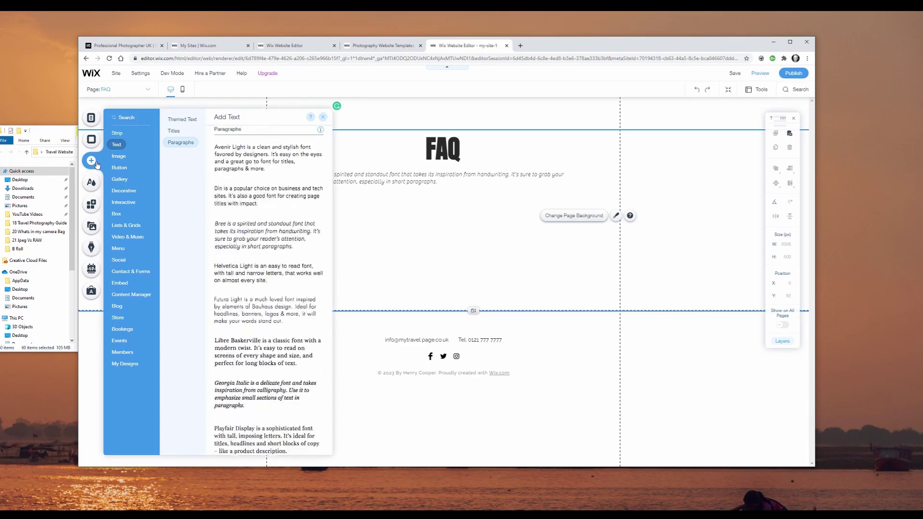
mouse_move(124, 182)
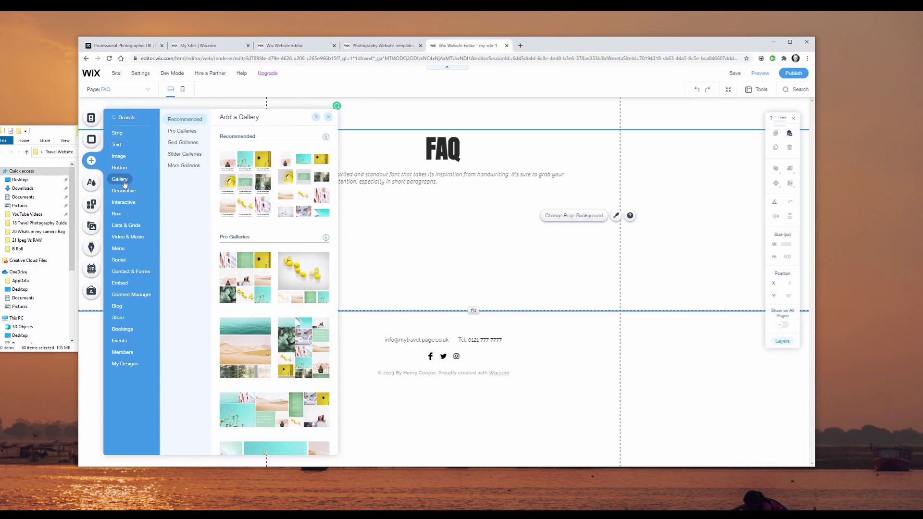
drag(297, 276, 438, 245)
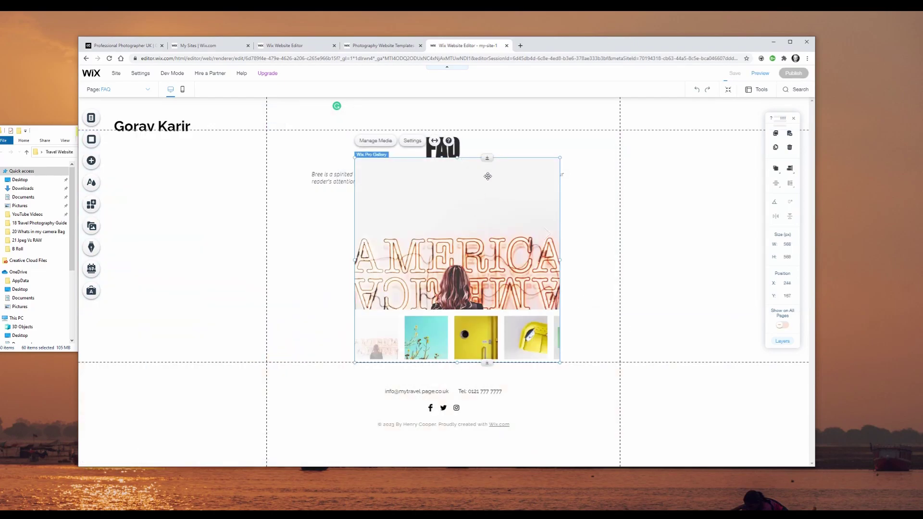
drag(475, 199, 456, 231)
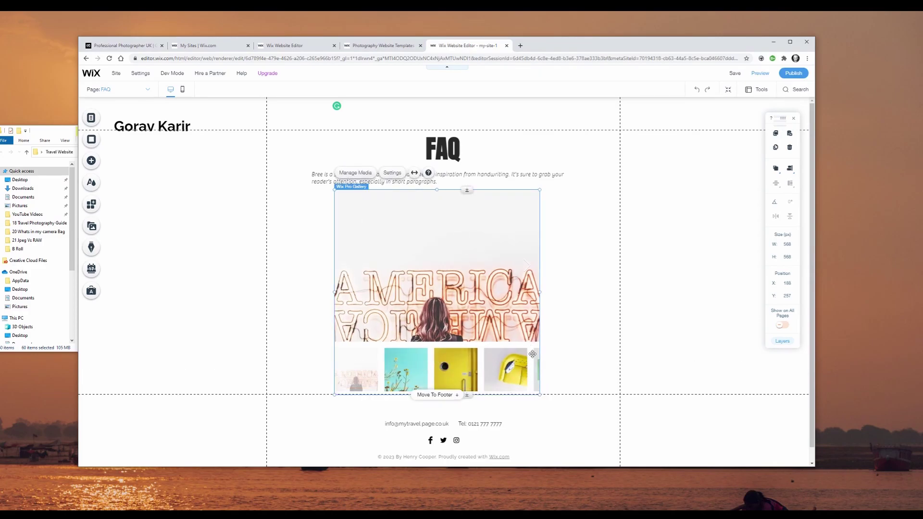
drag(540, 290, 606, 290)
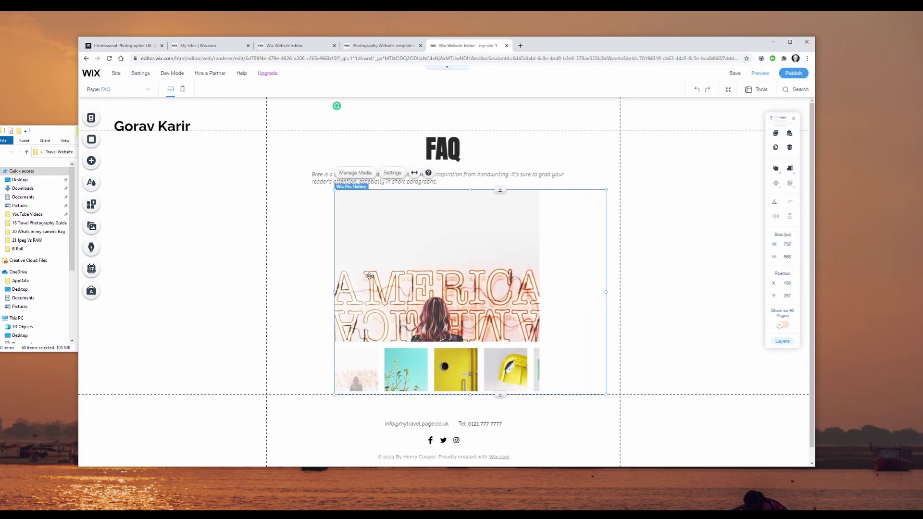
drag(332, 291, 282, 292)
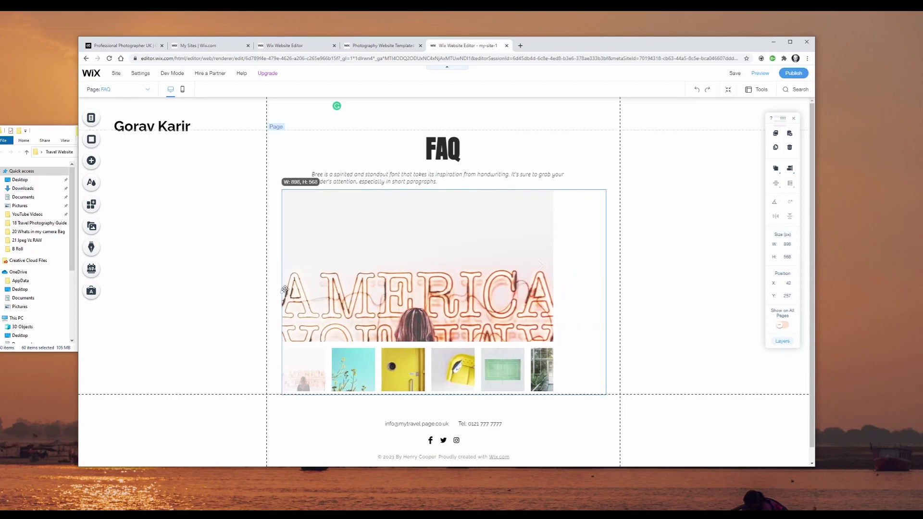
key(ctrl+shift+p)
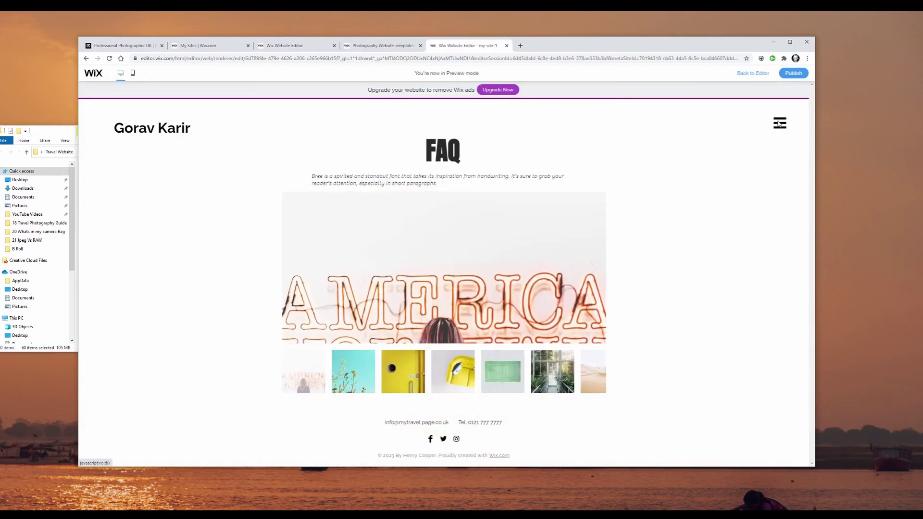
In preview, visit the Portfolio and About Me pages, then return to the home page.
click(780, 125)
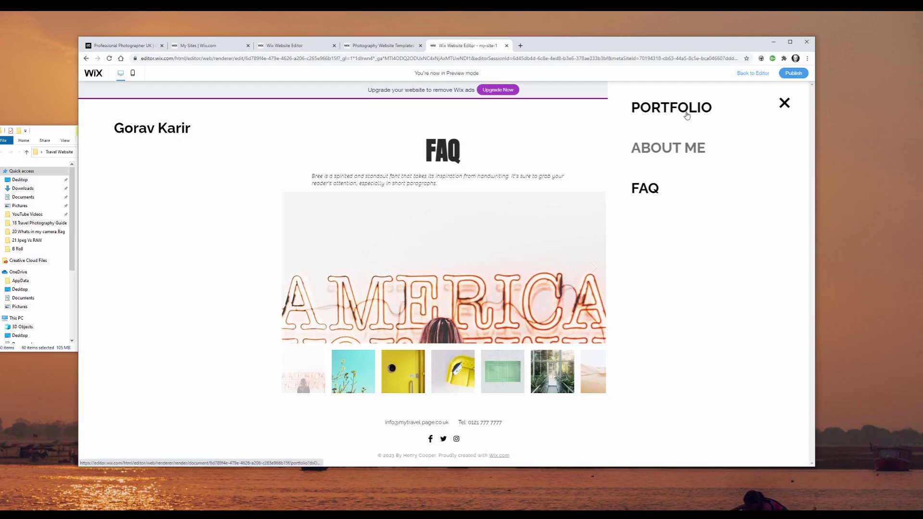
click(708, 199)
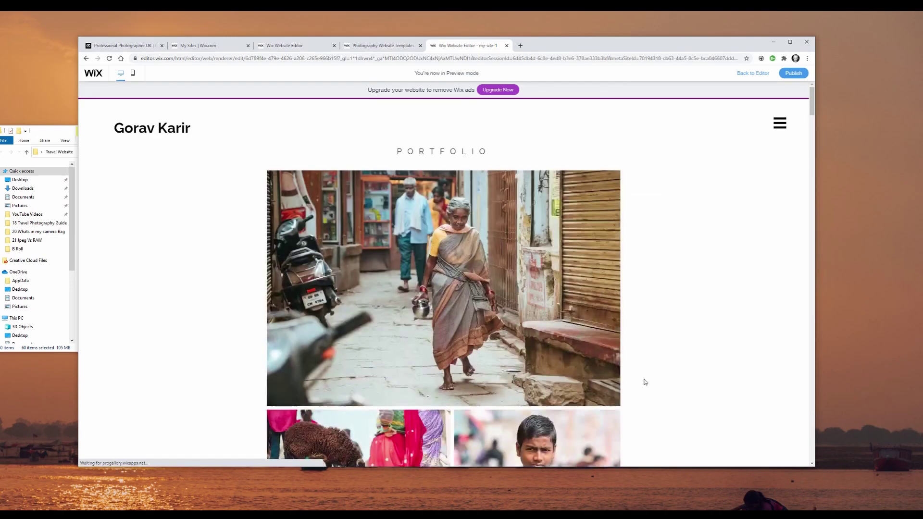
scroll(517, 304, down, 5)
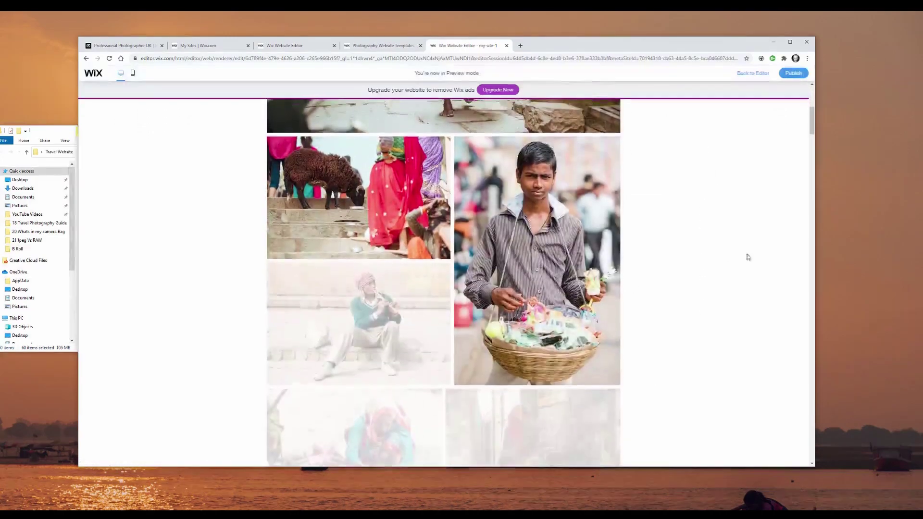
scroll(770, 202, up, 3)
scroll(789, 154, up, 2)
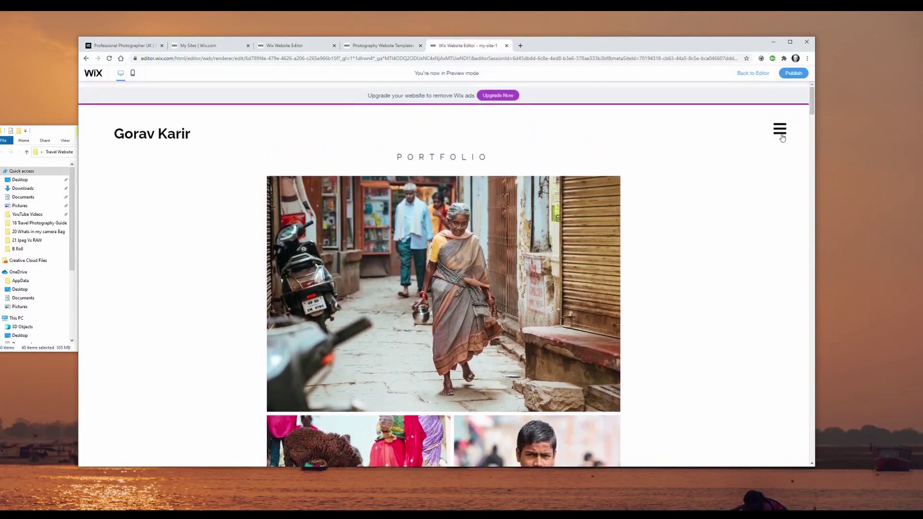
click(781, 126)
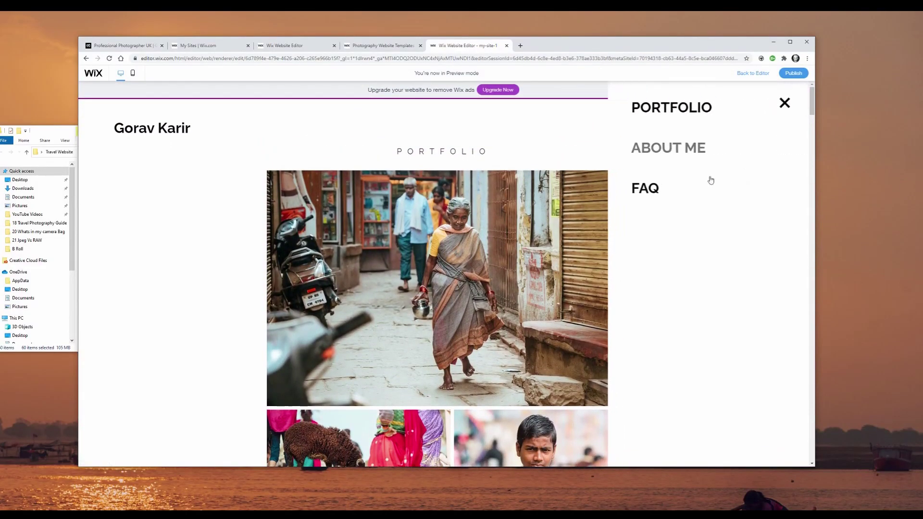
click(663, 148)
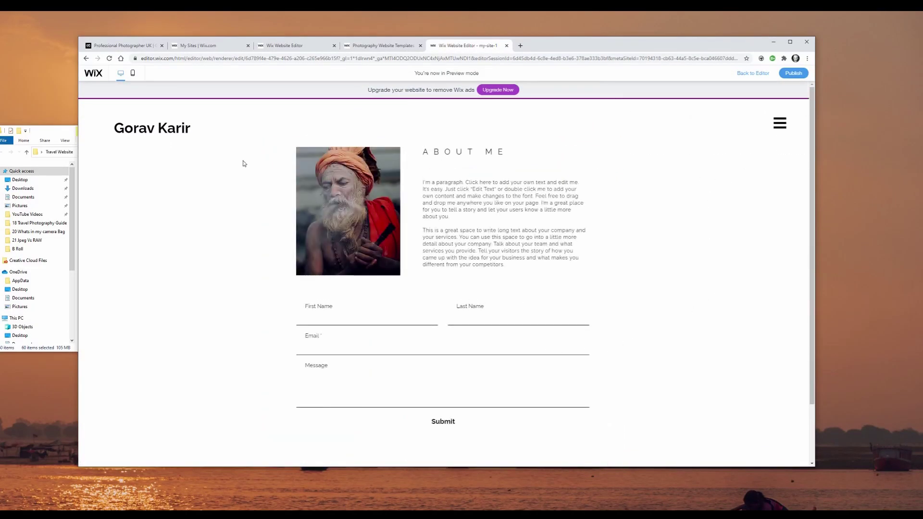
click(167, 126)
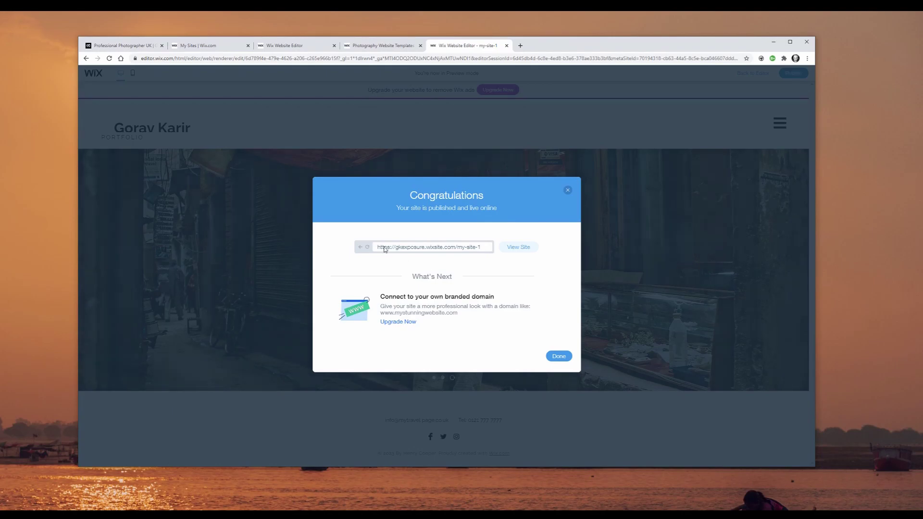
From the Congratulations dialog, open the premium upgrade plans page in a new tab.
drag(385, 249, 466, 253)
click(484, 250)
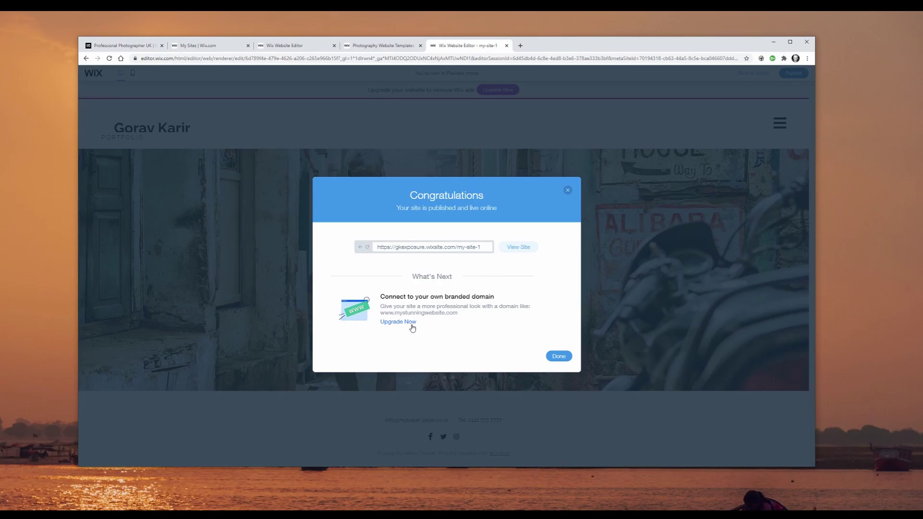
click(408, 325)
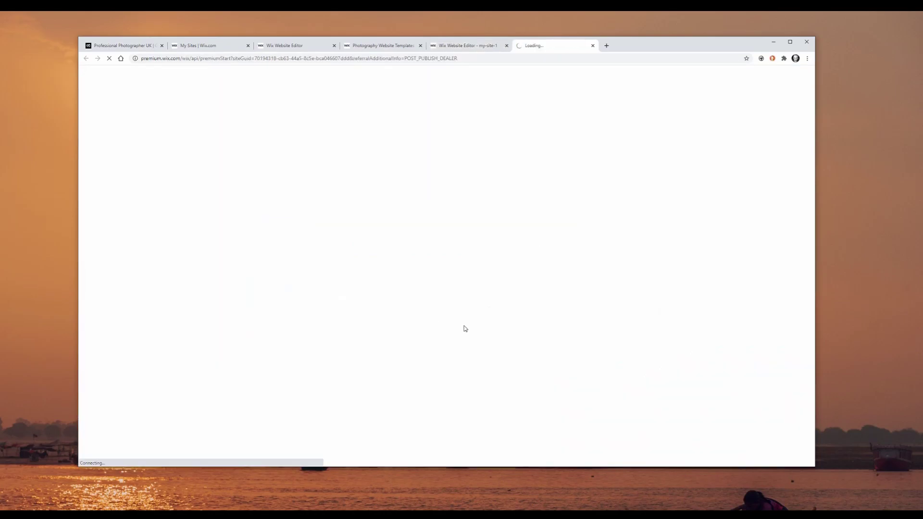